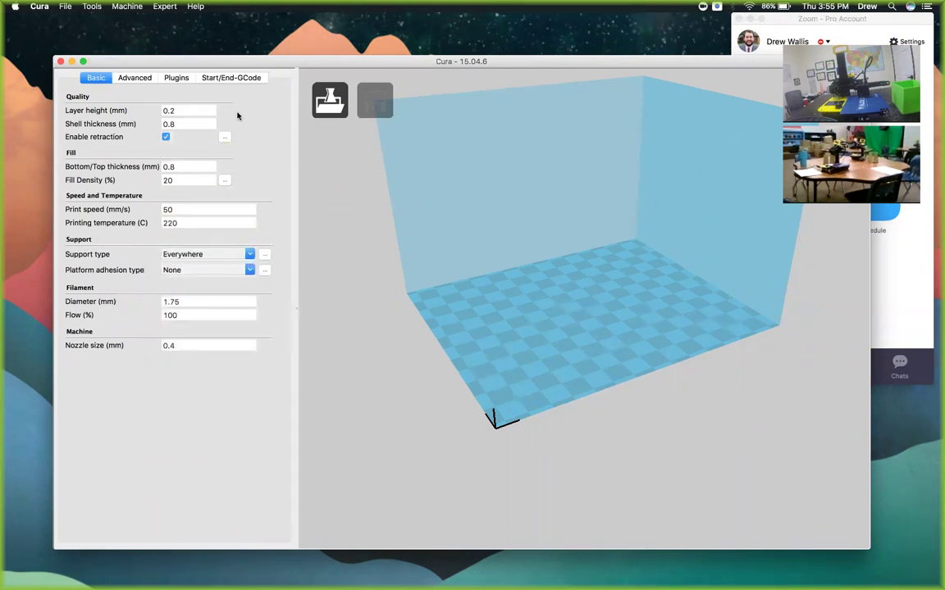
Add a new machine of the Other kind using the predefined Mendel profile.
left_click(124, 7)
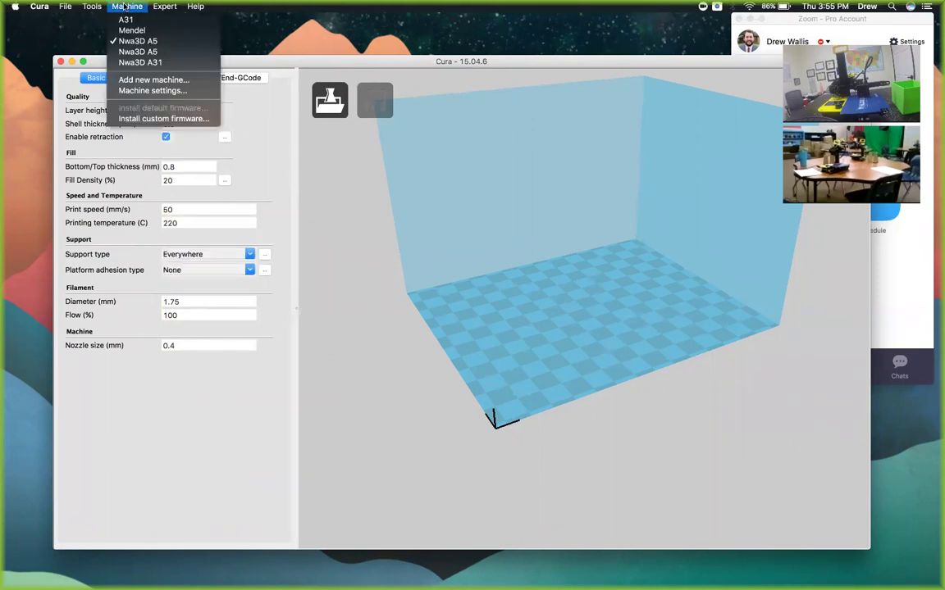
left_click(160, 79)
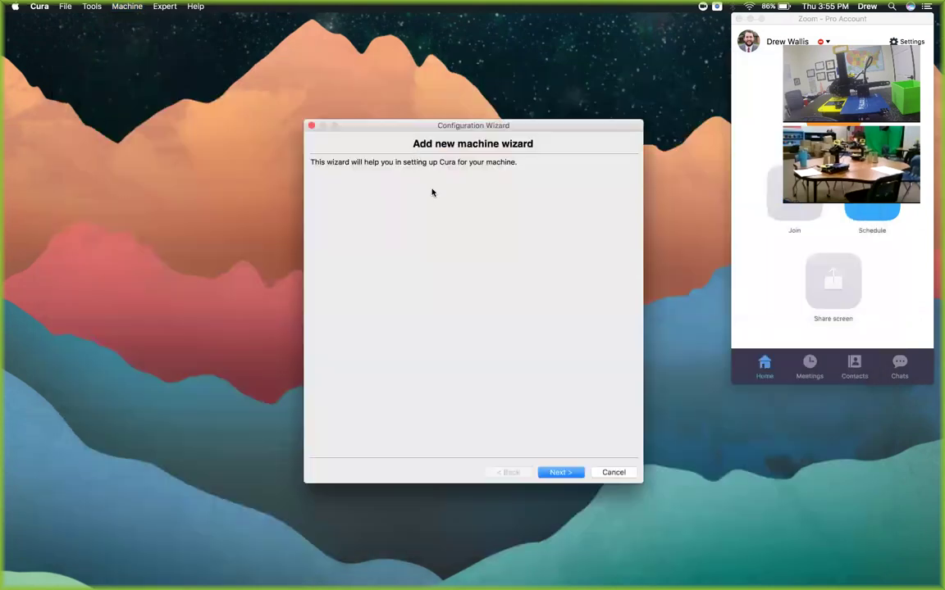
left_click(567, 474)
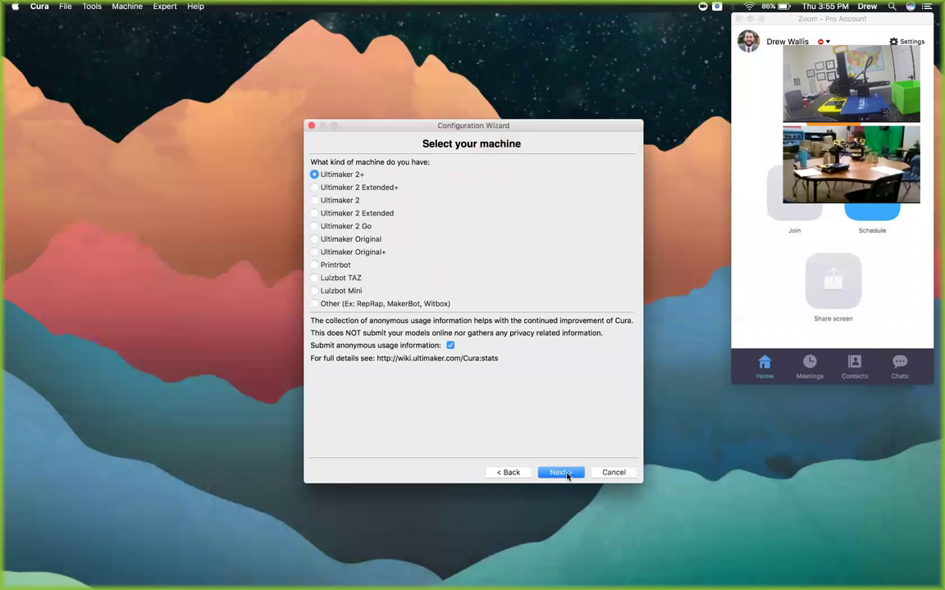
left_click(314, 304)
left_click(552, 474)
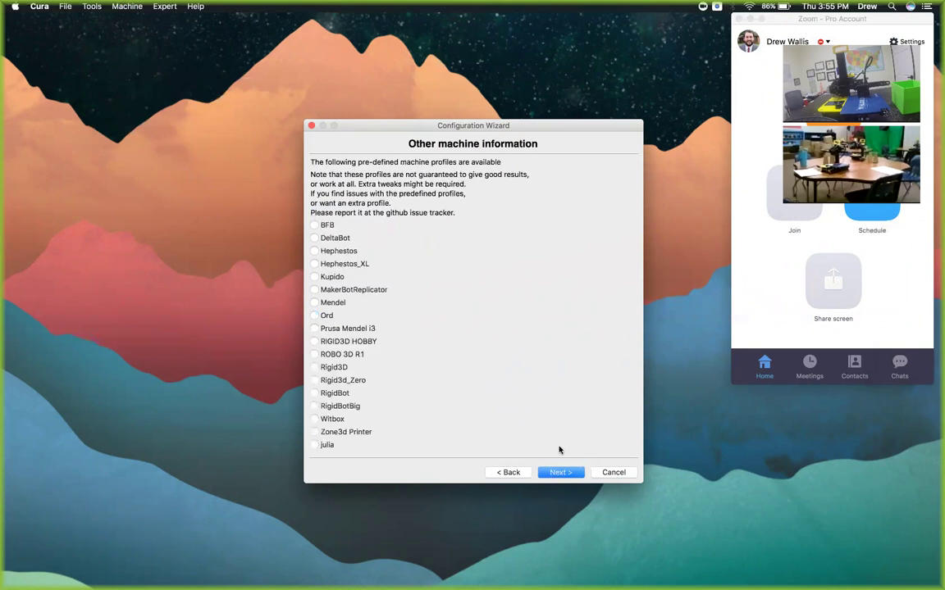
left_click(332, 304)
left_click(559, 473)
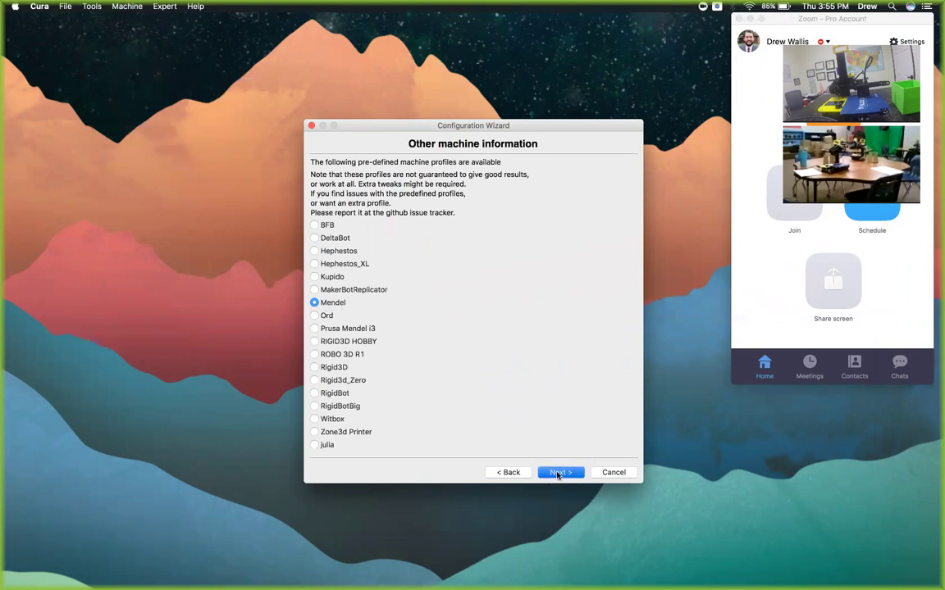
left_click(560, 473)
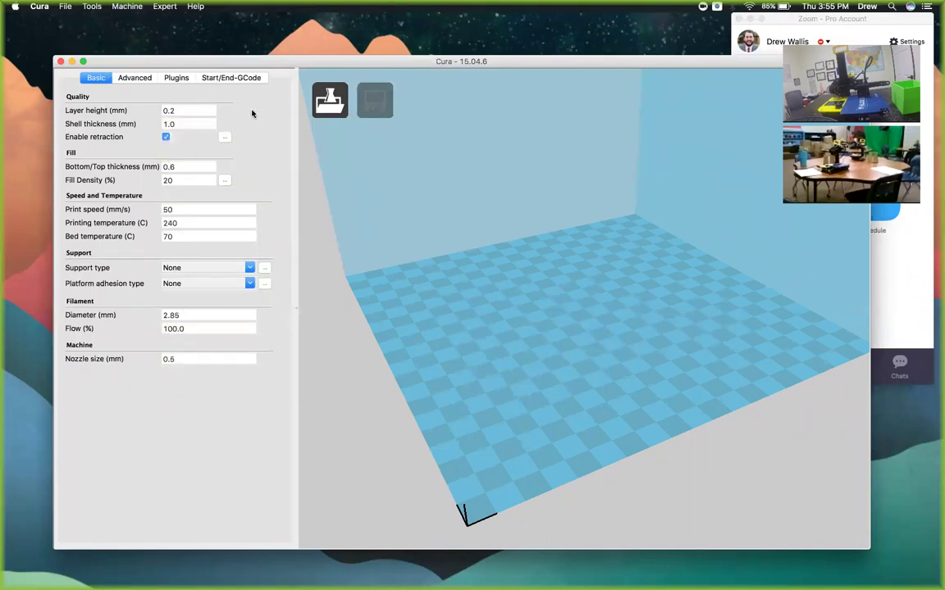
Try layer heights of 0.3 mm and 0.1 mm, and restore the layer height to 0.2 mm.
left_click(198, 113)
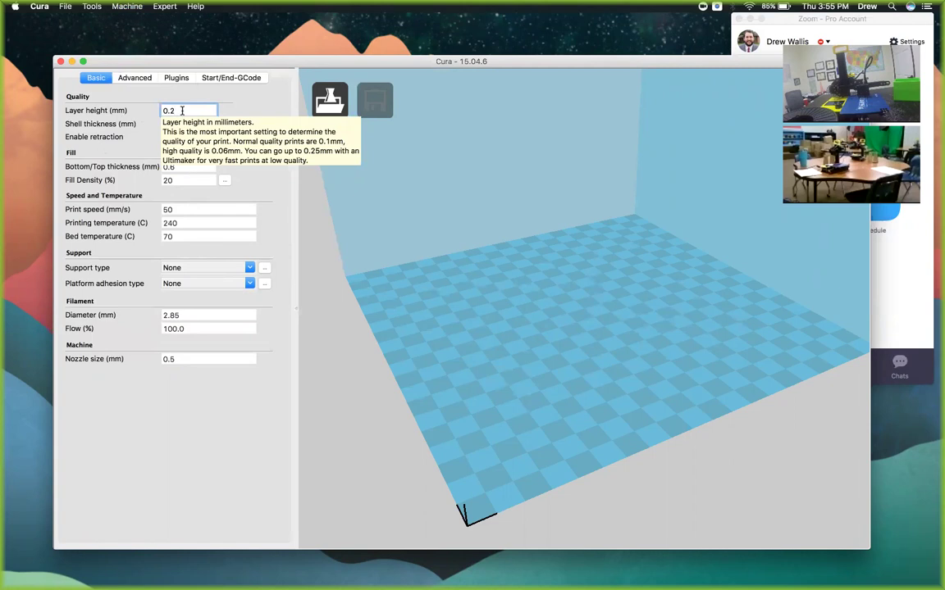
key("BackSpace")
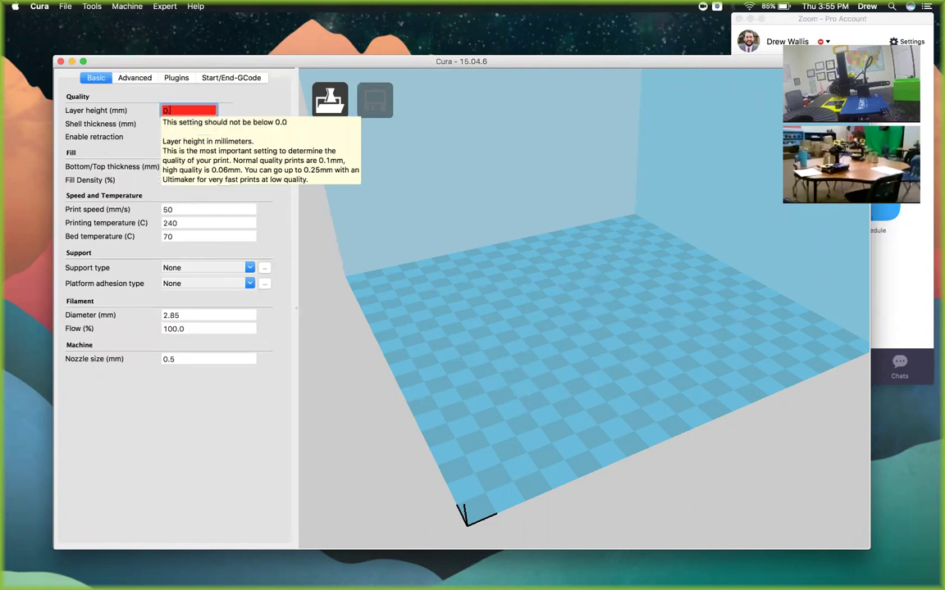
type("3")
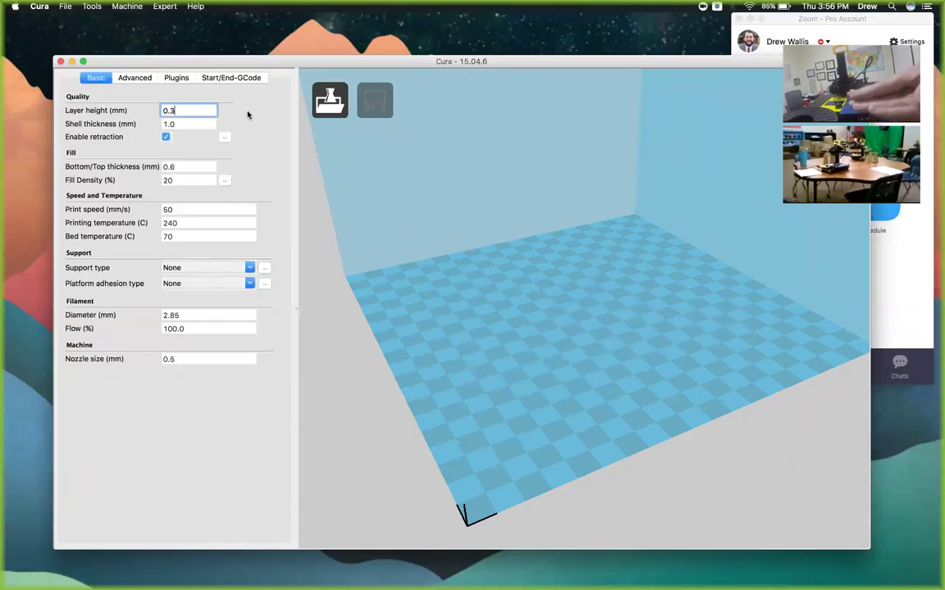
key("BackSpace")
type("1")
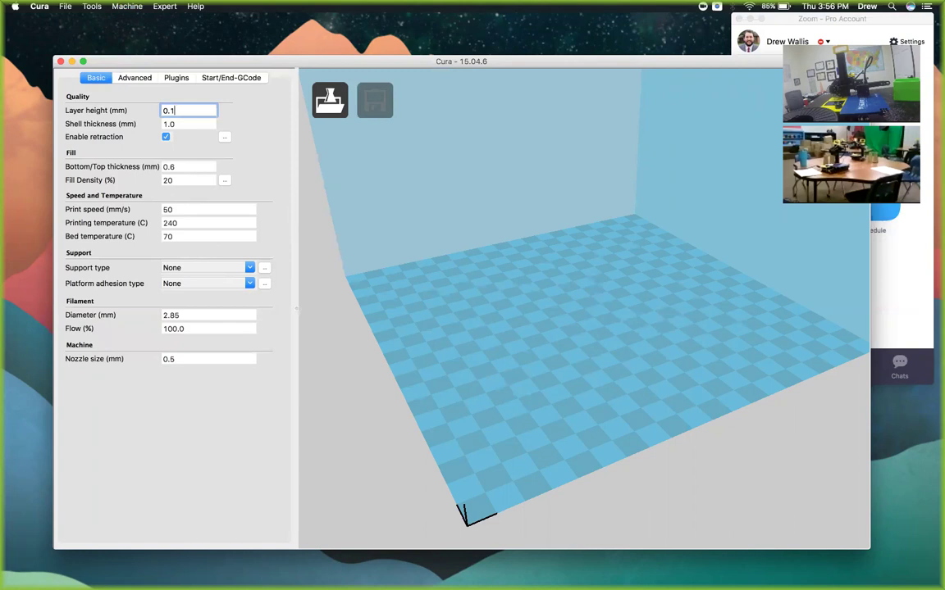
key("BackSpace")
type("2")
Set both the shell thickness and the bottom/top thickness to 0.8 mm.
left_click(194, 124)
left_click_drag(194, 124, 143, 127)
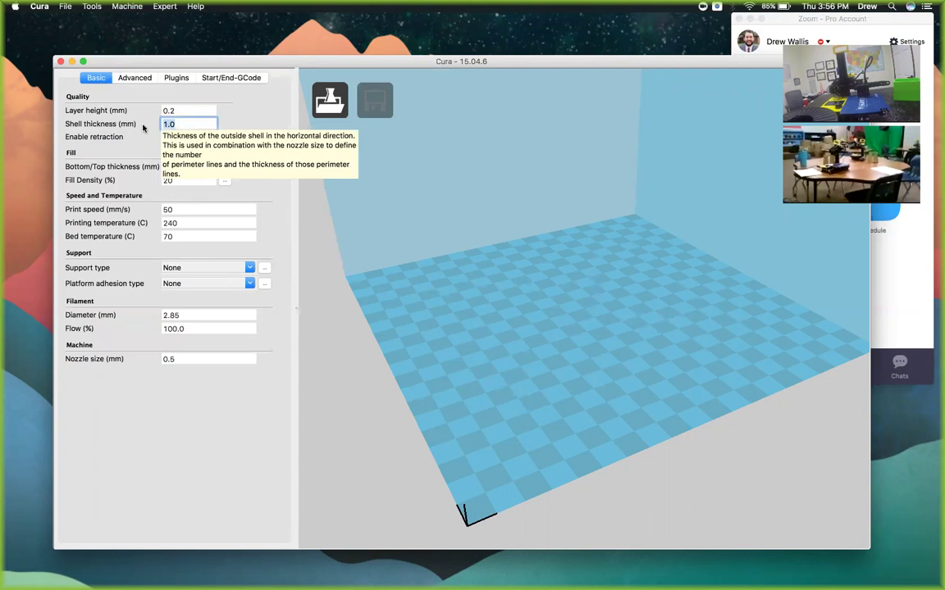
type("0.8")
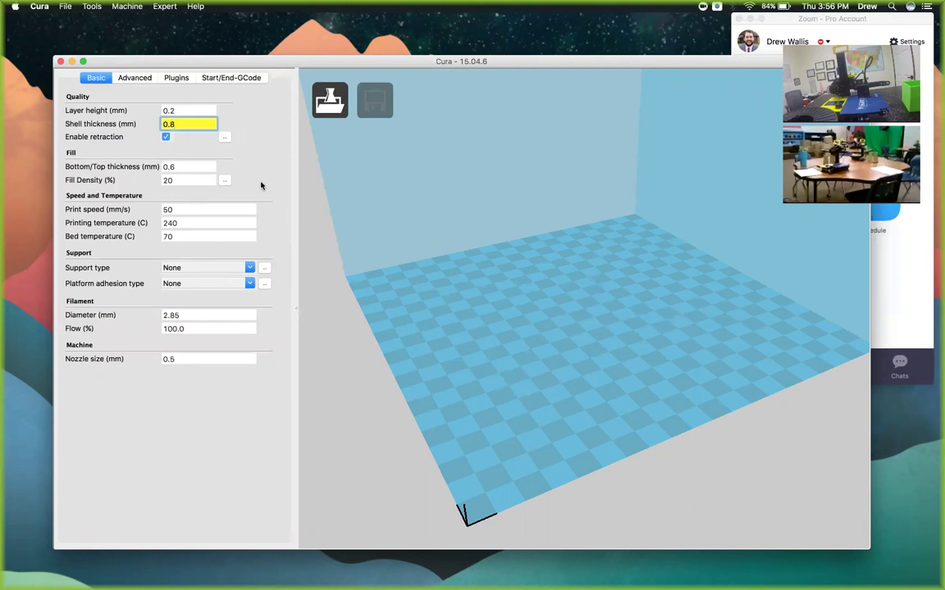
left_click(181, 166)
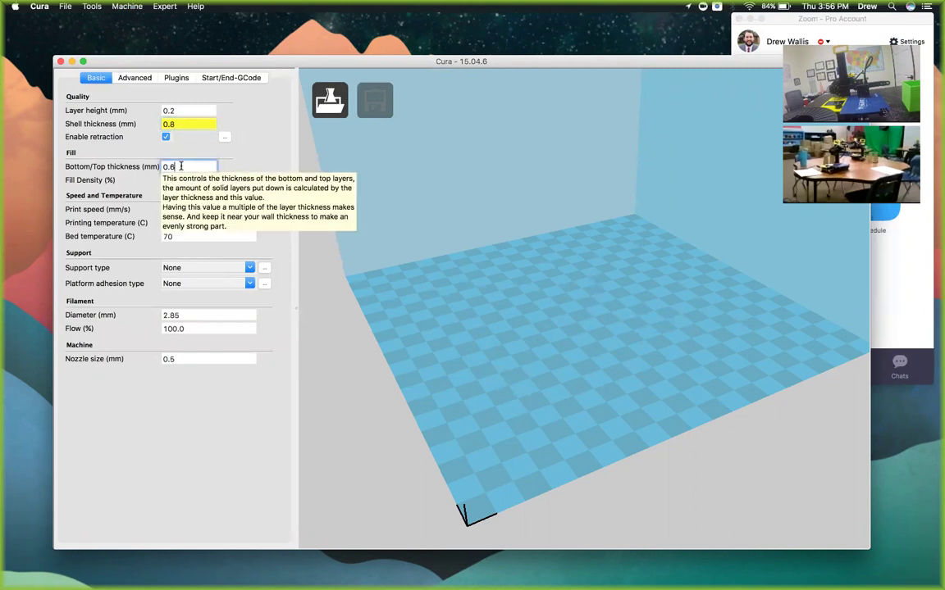
key("BackSpace")
type("8")
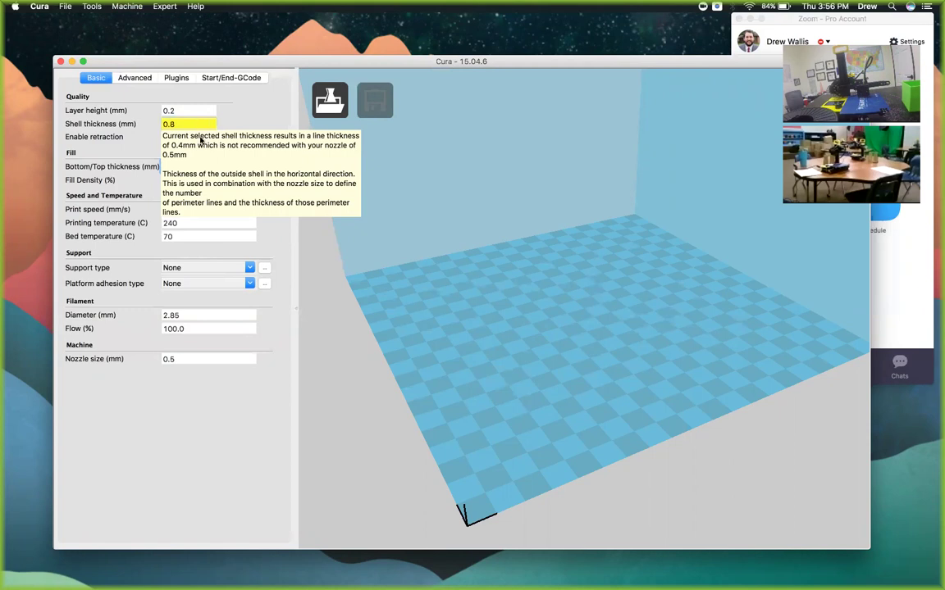
Set the machine's nozzle size to 0.4 mm.
left_click(192, 360)
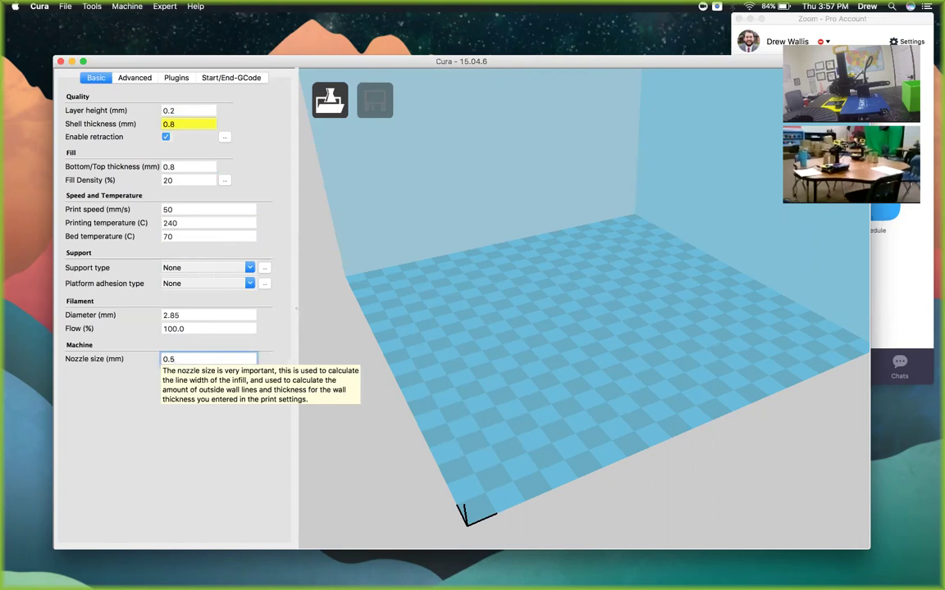
key("BackSpace")
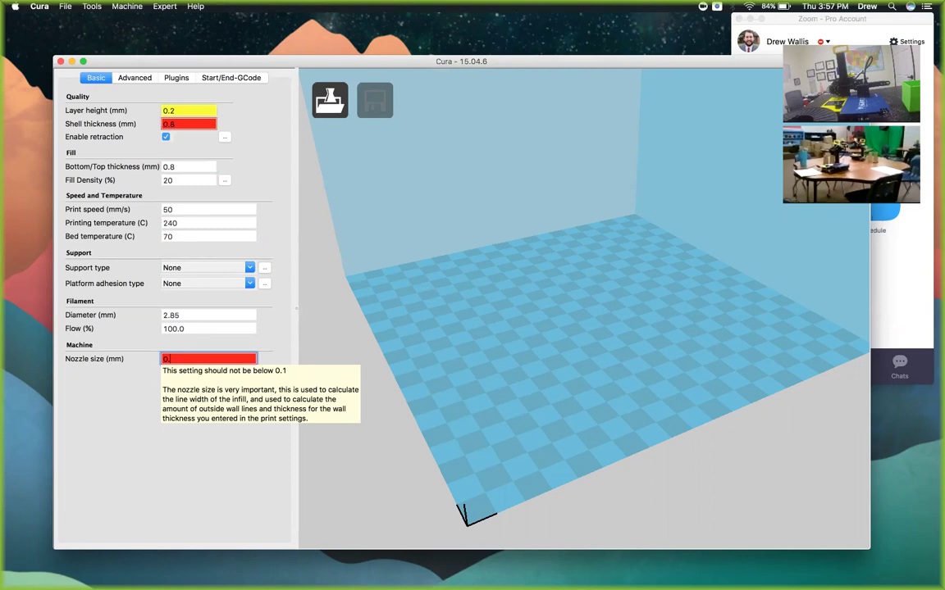
type("4")
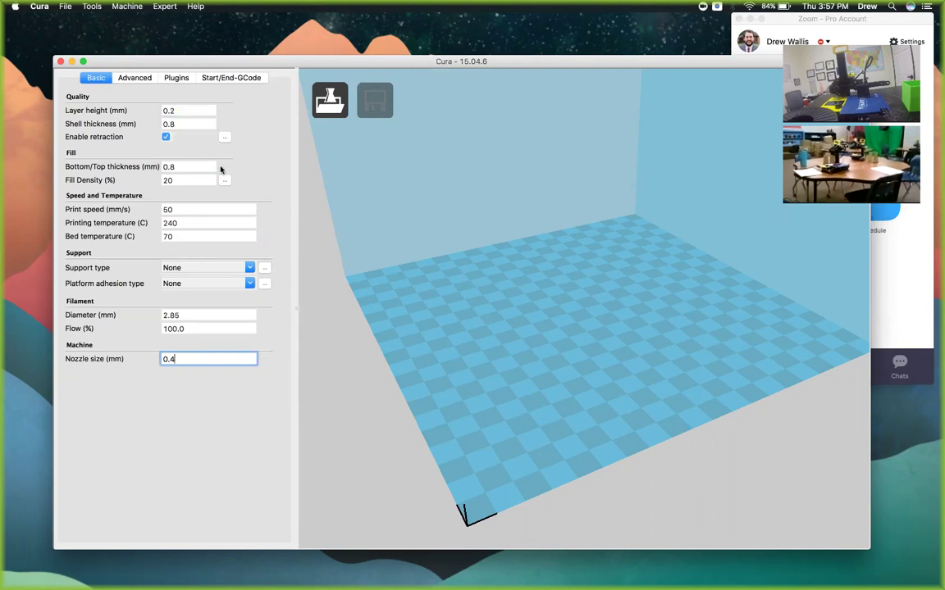
mouse_move(211, 166)
left_click(175, 181)
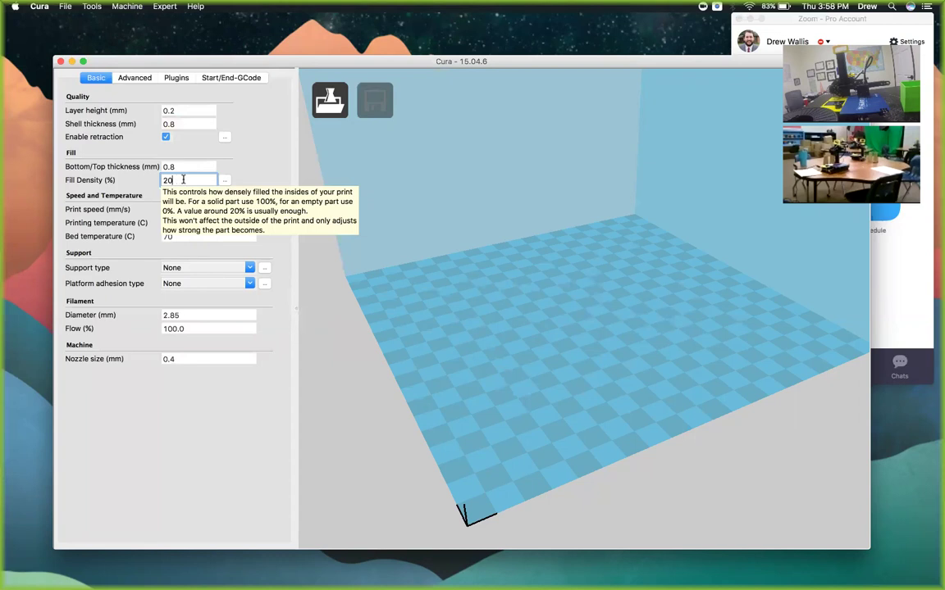
left_click(227, 210)
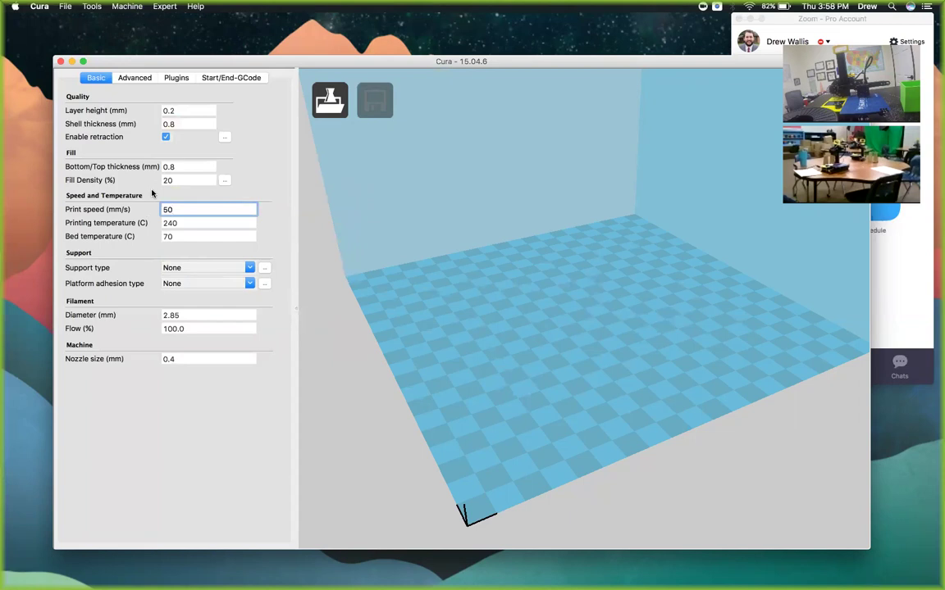
Set the printing temperature to 220 °C and the bed temperature to 0 °C.
left_click(172, 223)
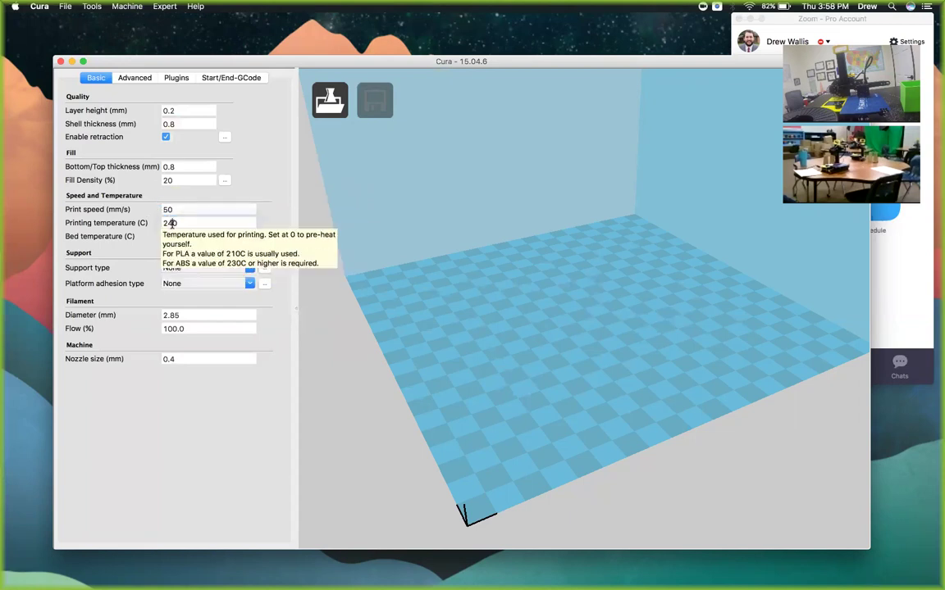
key("BackSpace")
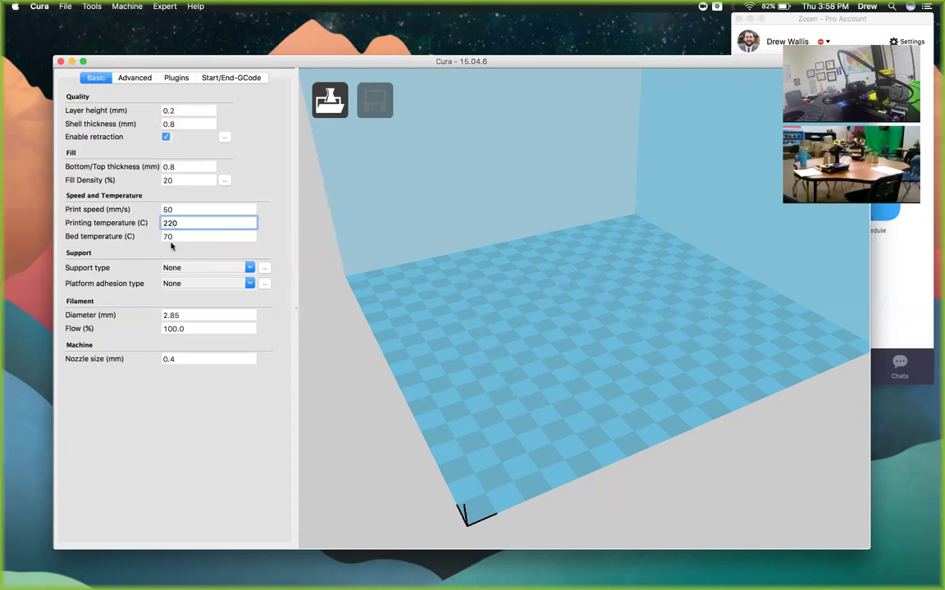
key("Tab")
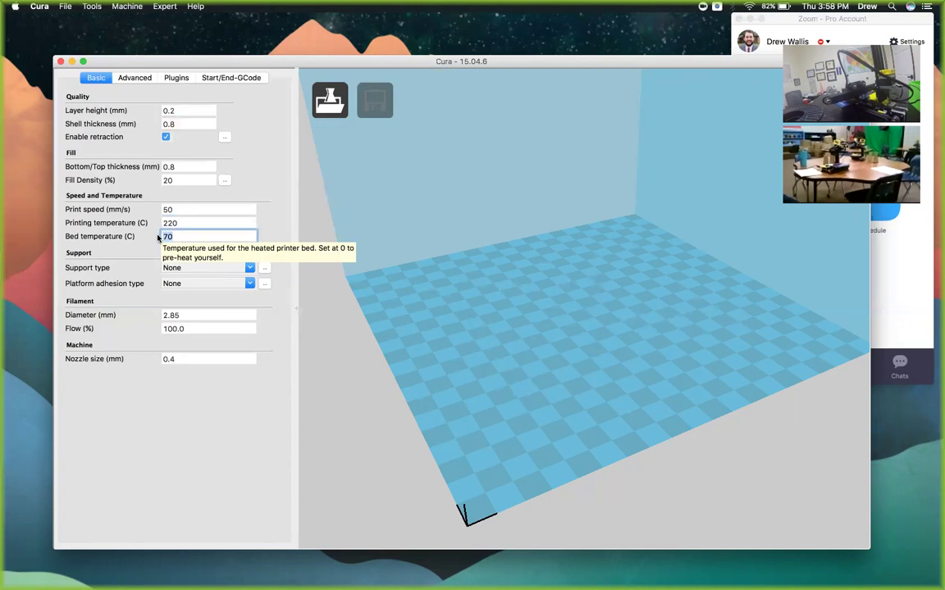
type("0")
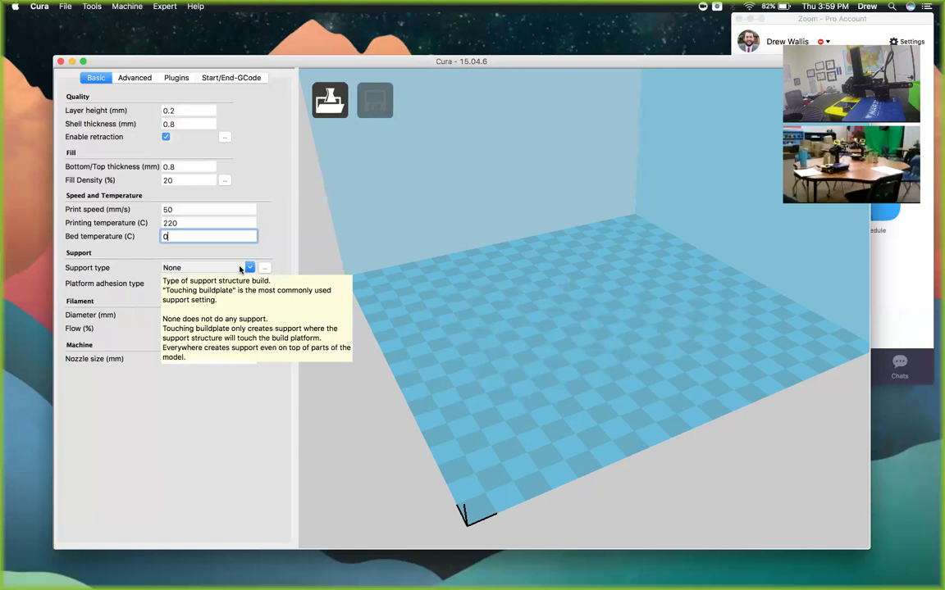
Set the support type to Everywhere and the filament diameter to 1.75 mm.
left_click(249, 268)
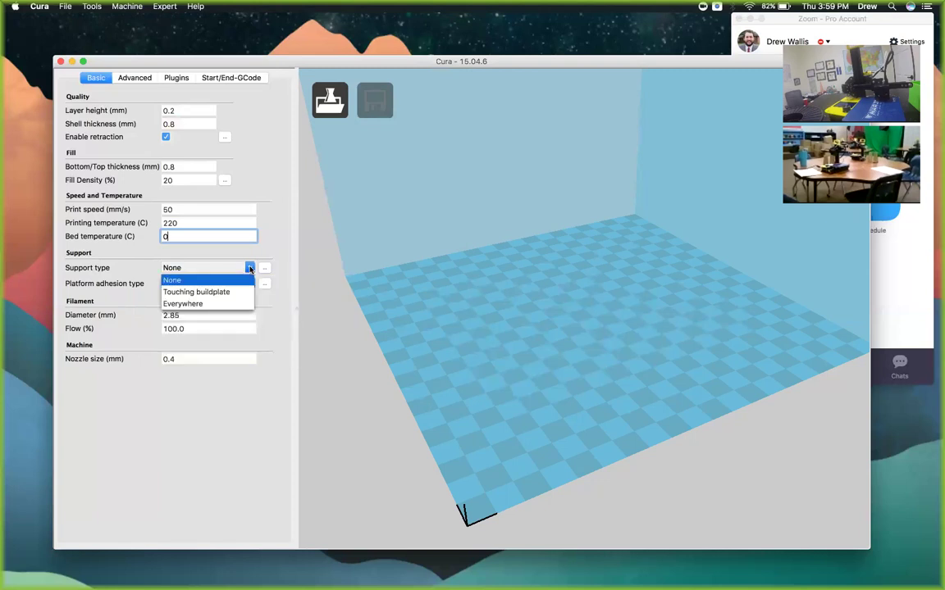
left_click(225, 304)
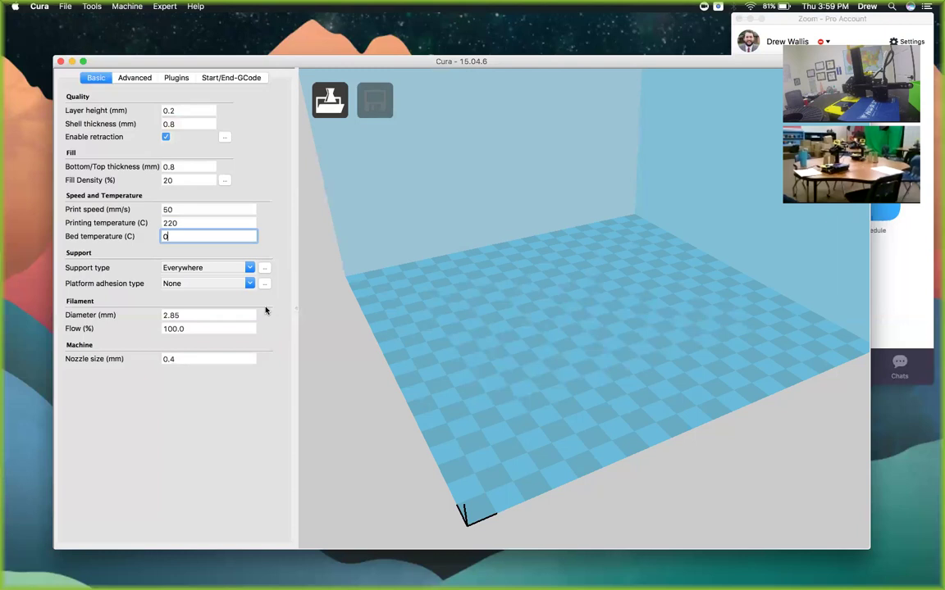
left_click(213, 315)
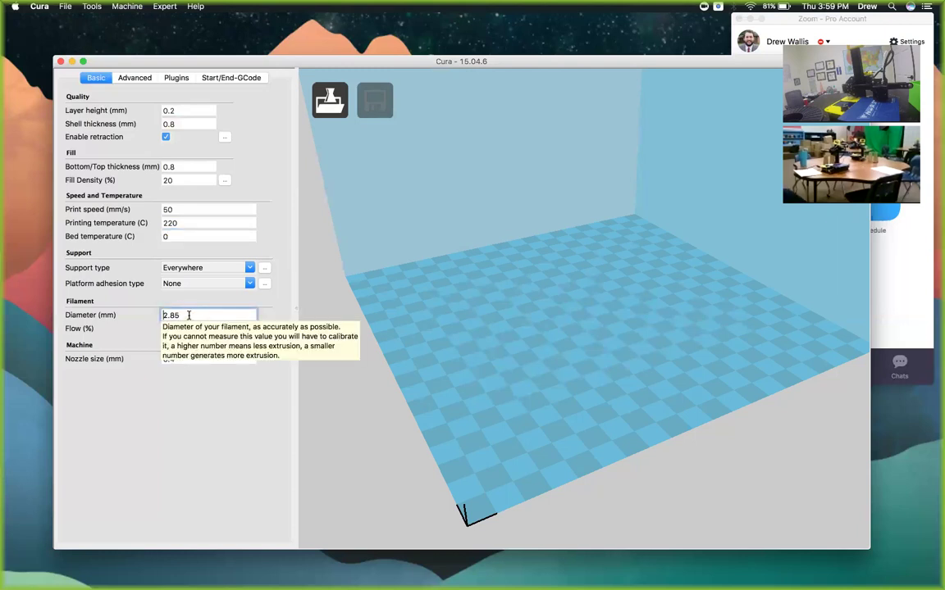
key("BackSpace")
key("BackSpace")
key("BackSpace")
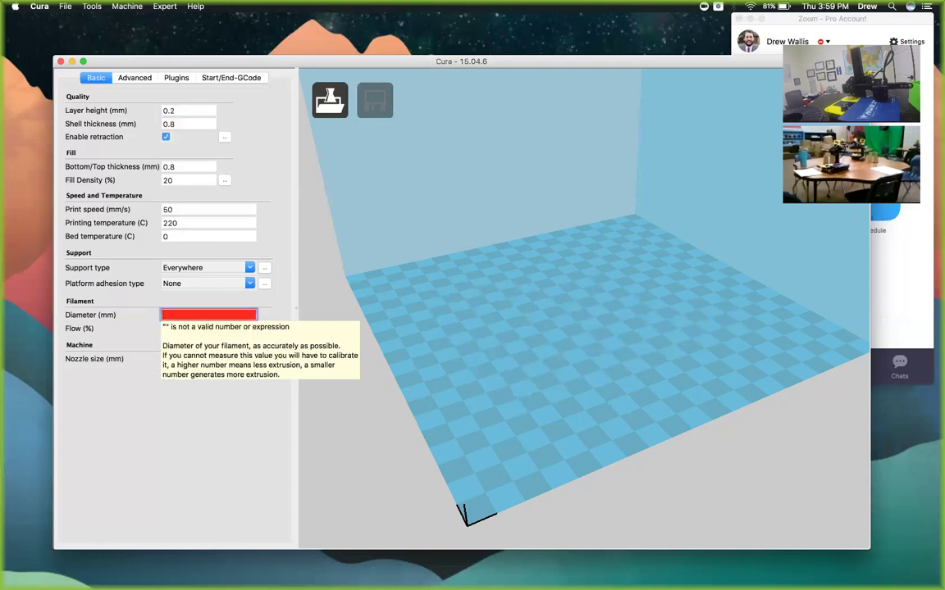
type("1.75")
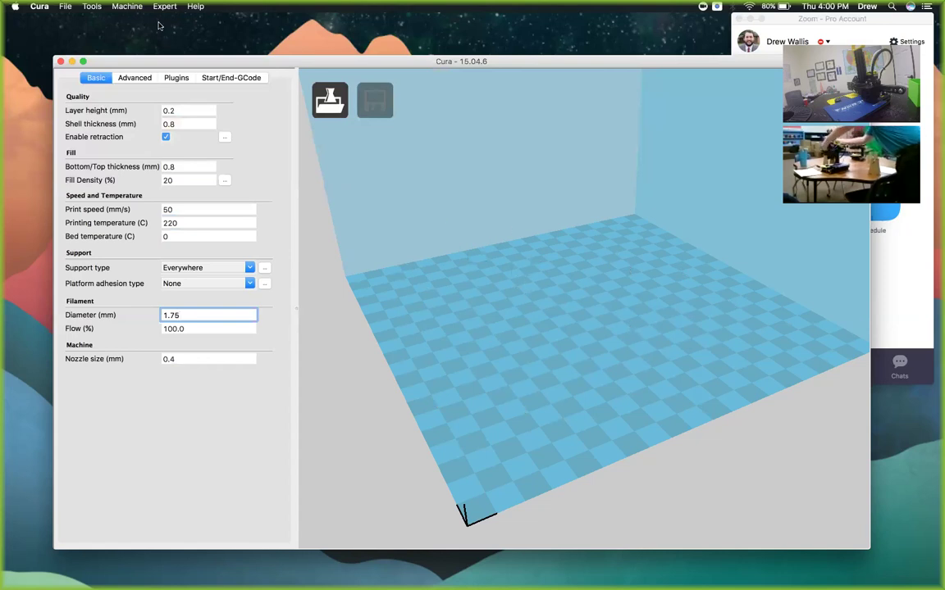
In the Mendel (1) machine settings, set the maximum width to 125 mm, depth to 150 mm and height to 100 mm.
left_click(128, 6)
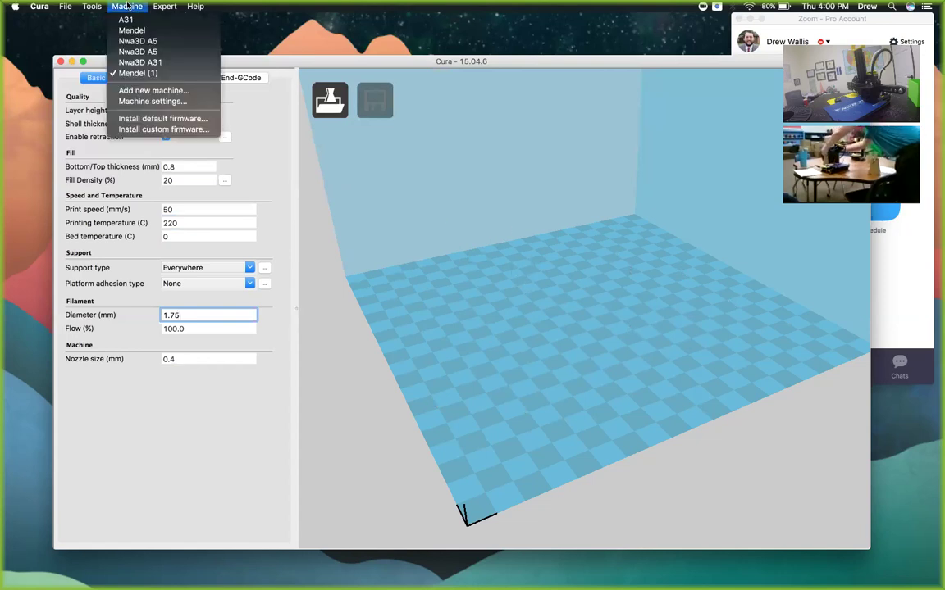
left_click(161, 101)
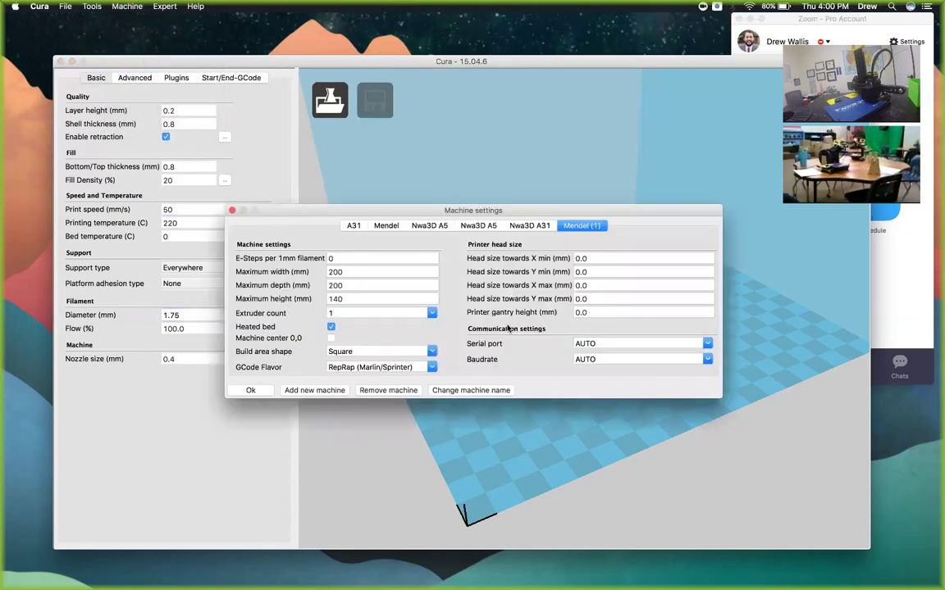
left_click(355, 272)
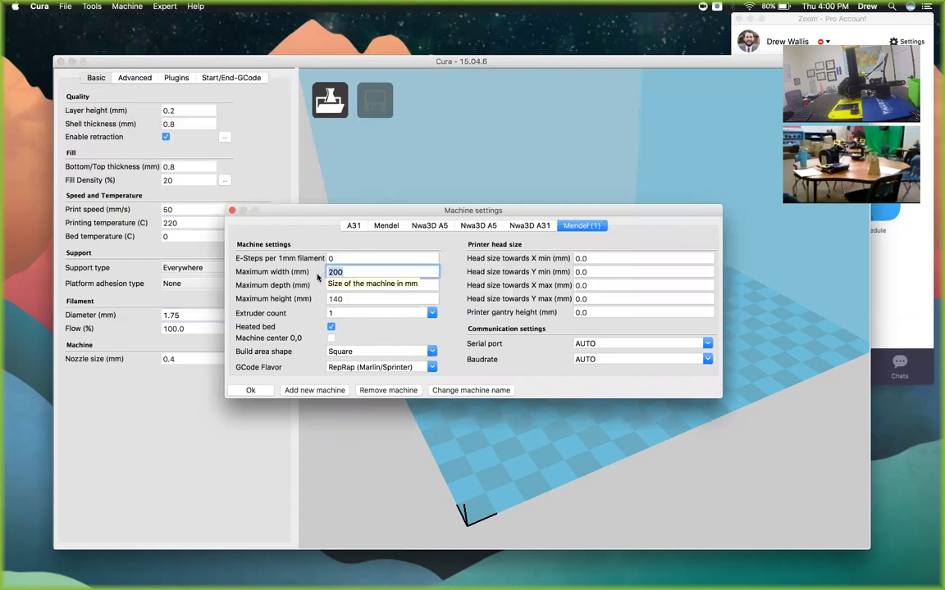
type("125")
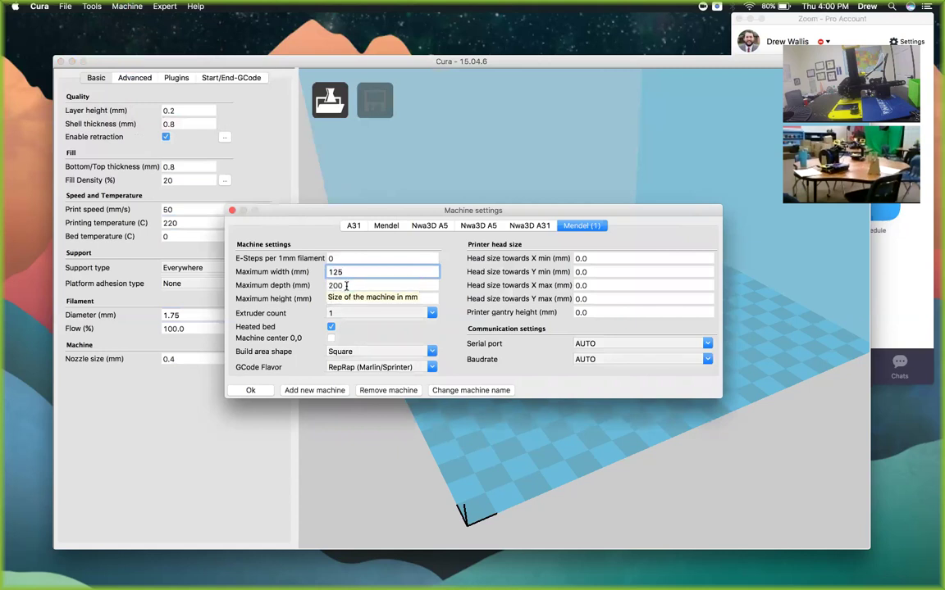
key("Tab")
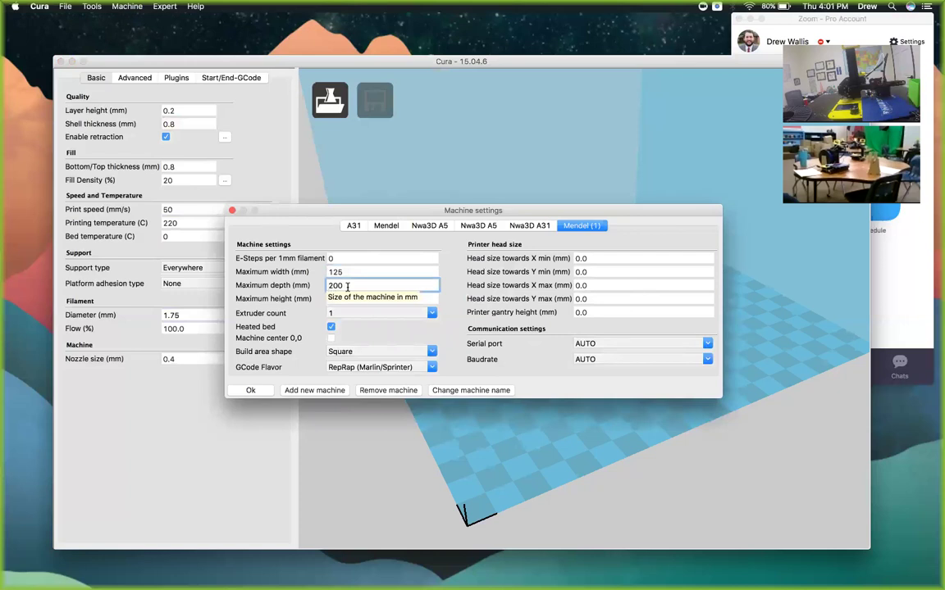
key("BackSpace")
key("BackSpace")
key("BackSpace")
type("150")
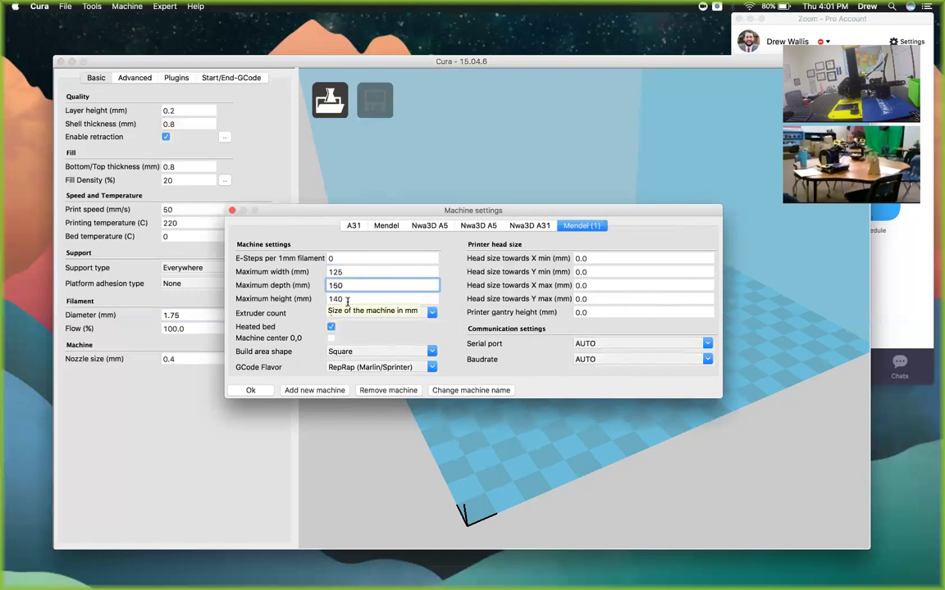
double_click(327, 299)
type("100")
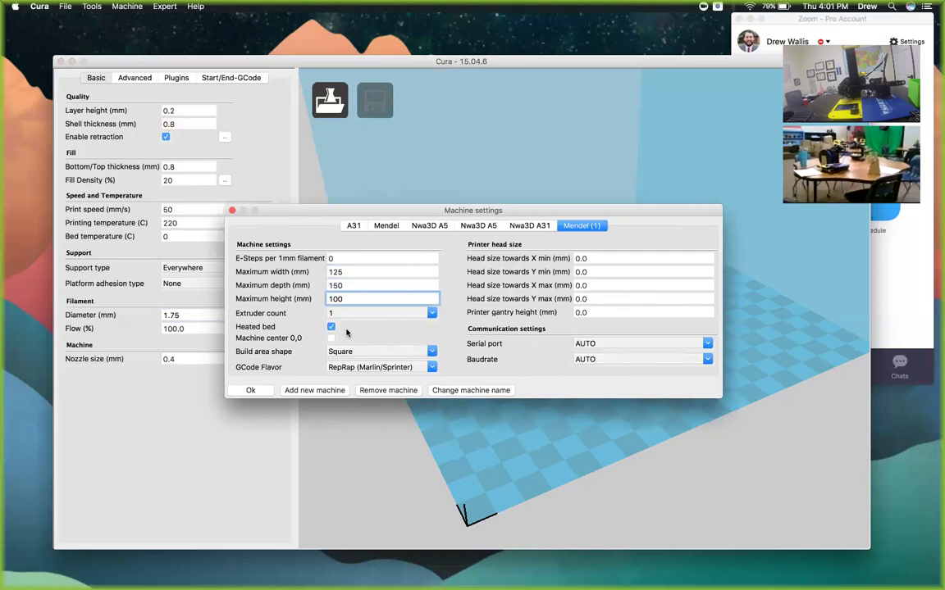
Disable the heated bed in the Mendel (1) machine settings and confirm the machine settings.
left_click_drag(298, 208, 376, 171)
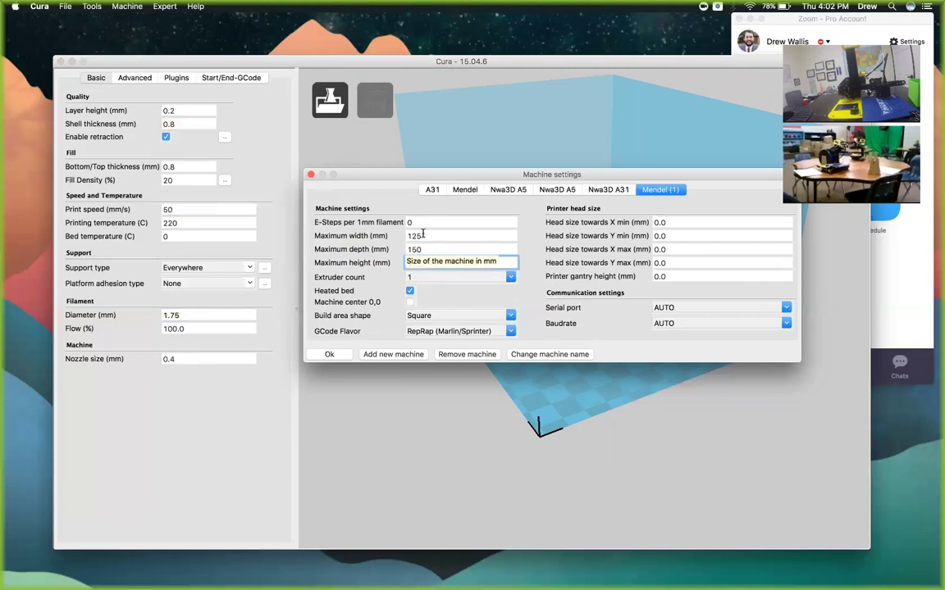
left_click(409, 291)
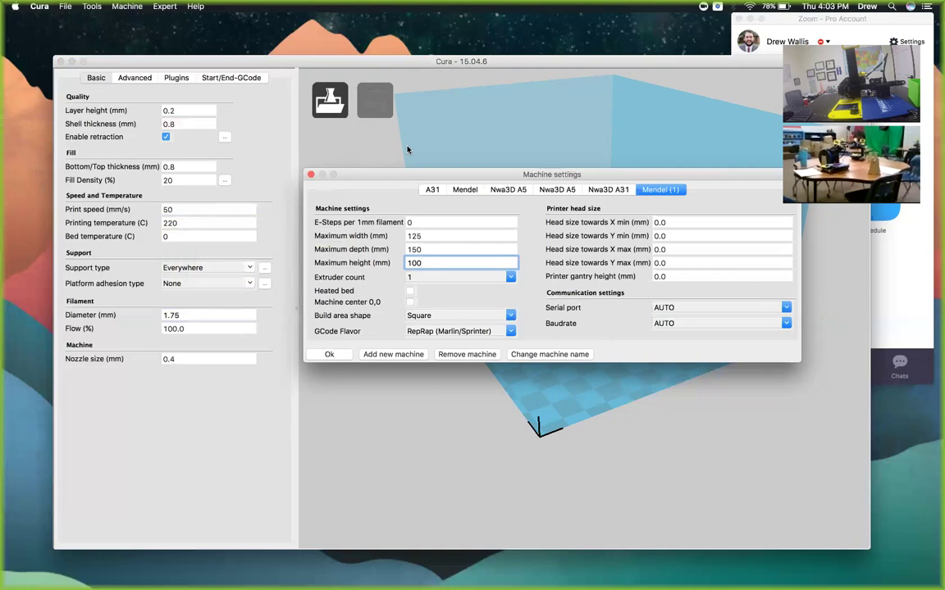
left_click(329, 355)
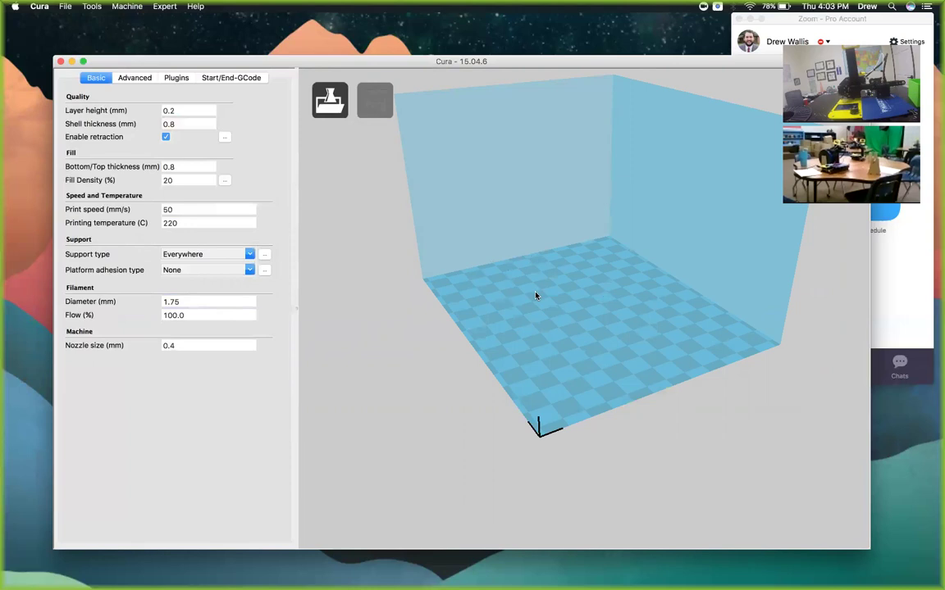
Load the model Expansion Hub Mount.stl from the Downloads folder onto the build plate.
left_click(331, 100)
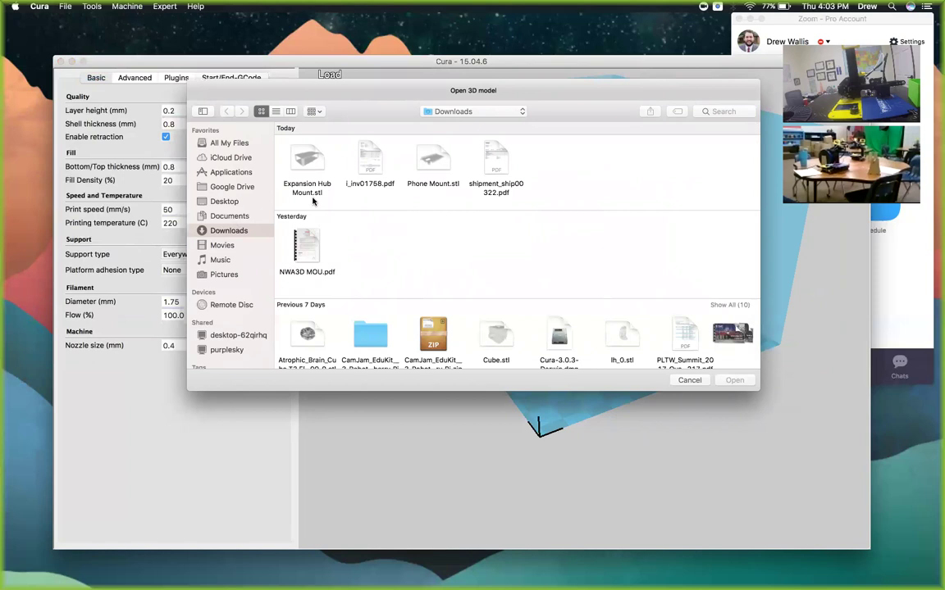
left_click(305, 160)
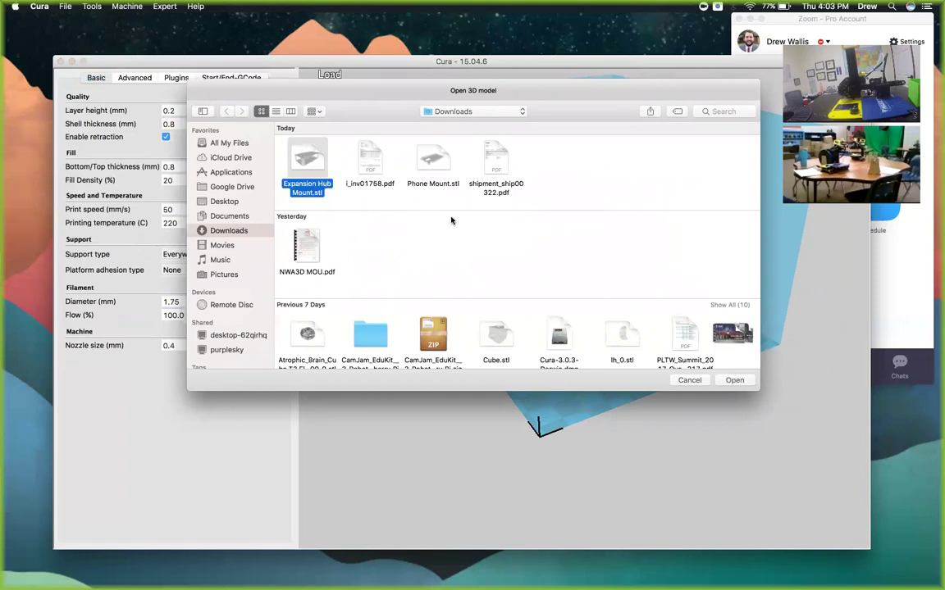
left_click(734, 380)
left_click(734, 381)
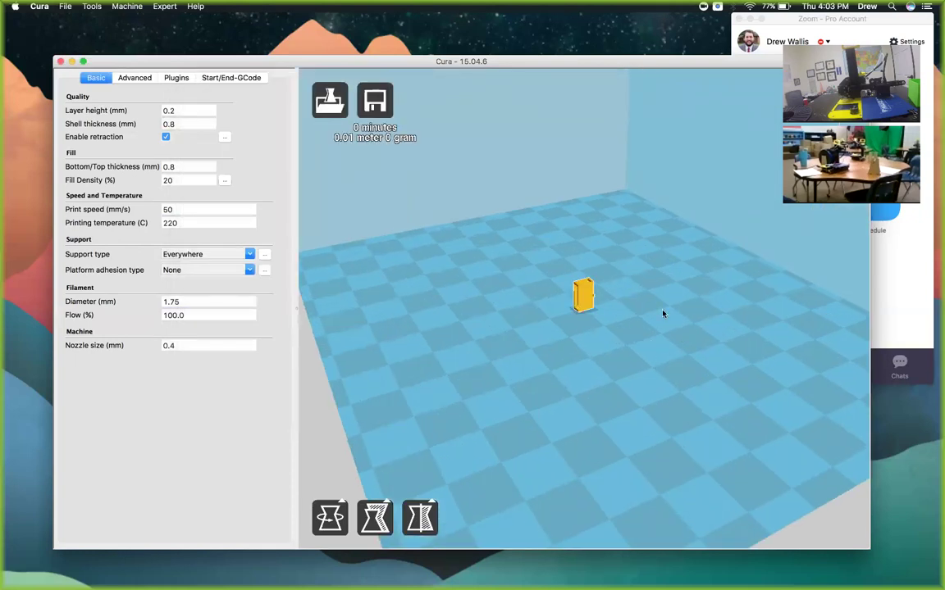
Scale the mount model up uniformly to about 15.3 mm wide, 9.4 mm deep and 26.4 mm high.
right_click_drag(663, 332, 605, 329)
scroll(587, 305, "up", 5)
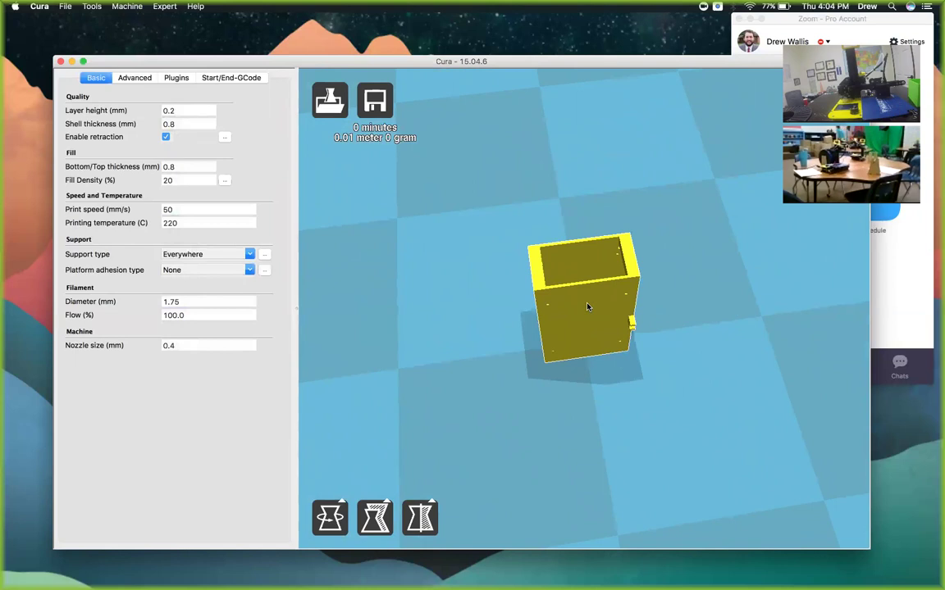
left_click(586, 307)
left_click(375, 518)
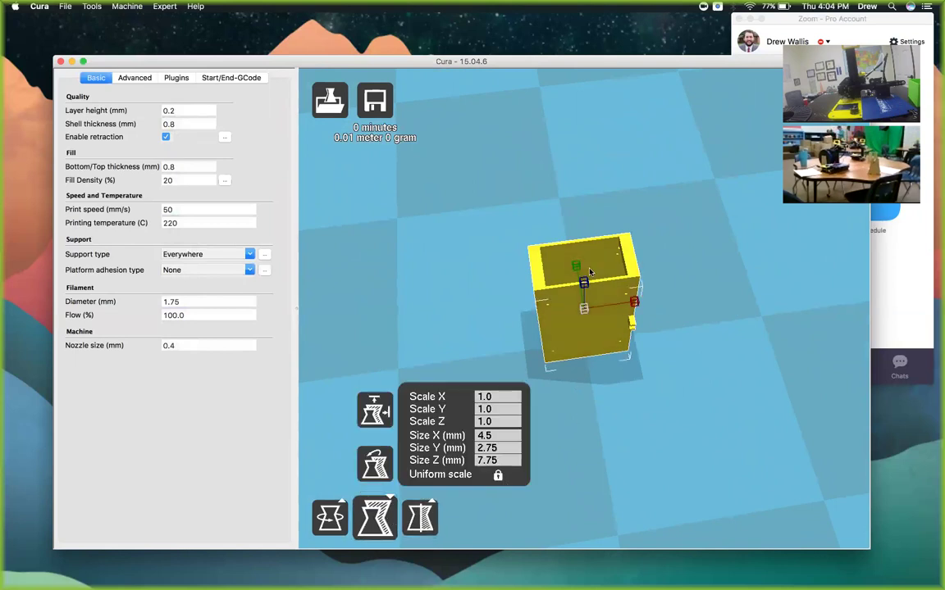
left_click_drag(576, 265, 561, 179)
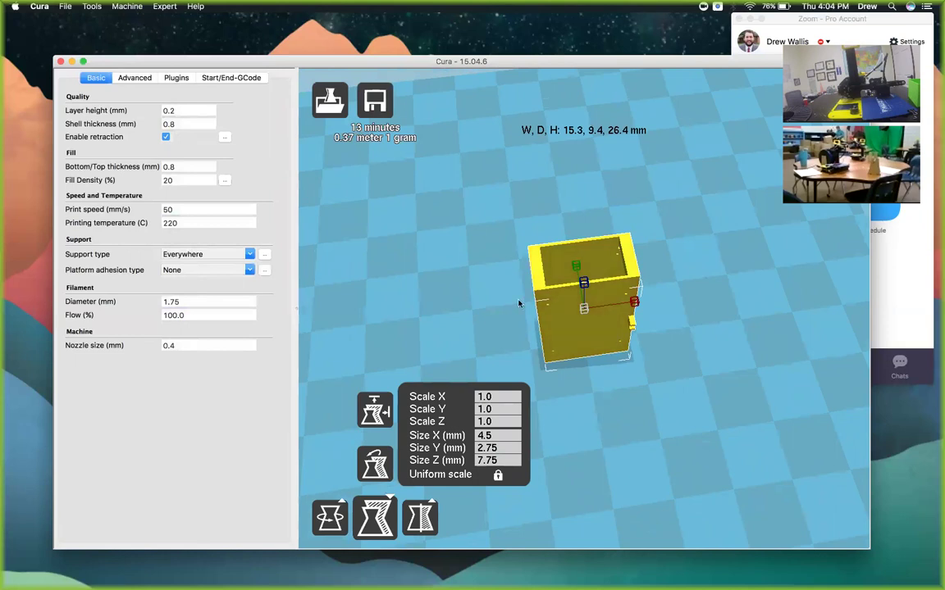
Move the scaled model around the build plate, past its back corner, and place it near the middle.
left_click_drag(520, 311, 425, 174)
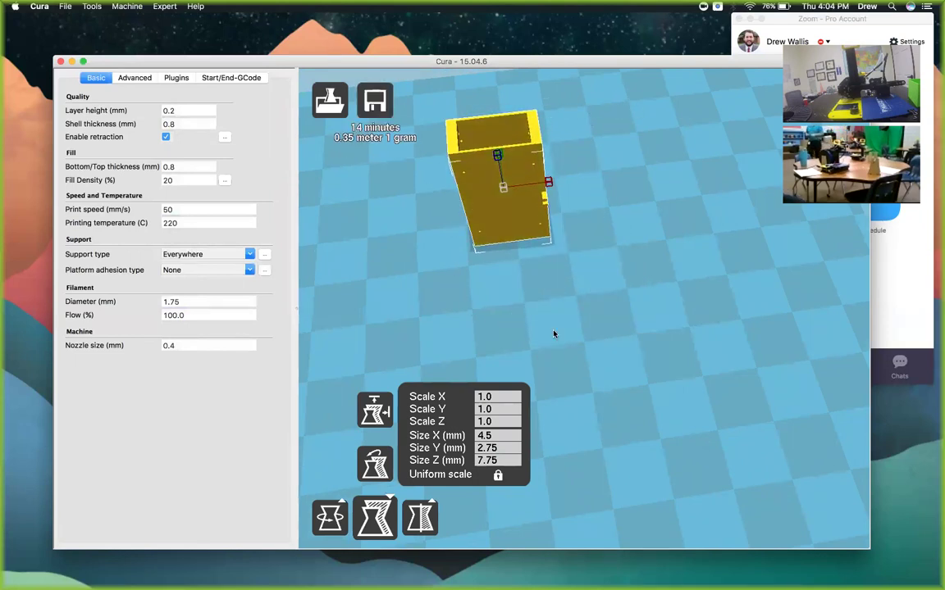
right_click_drag(570, 317, 538, 326)
scroll(538, 326, "down", 3)
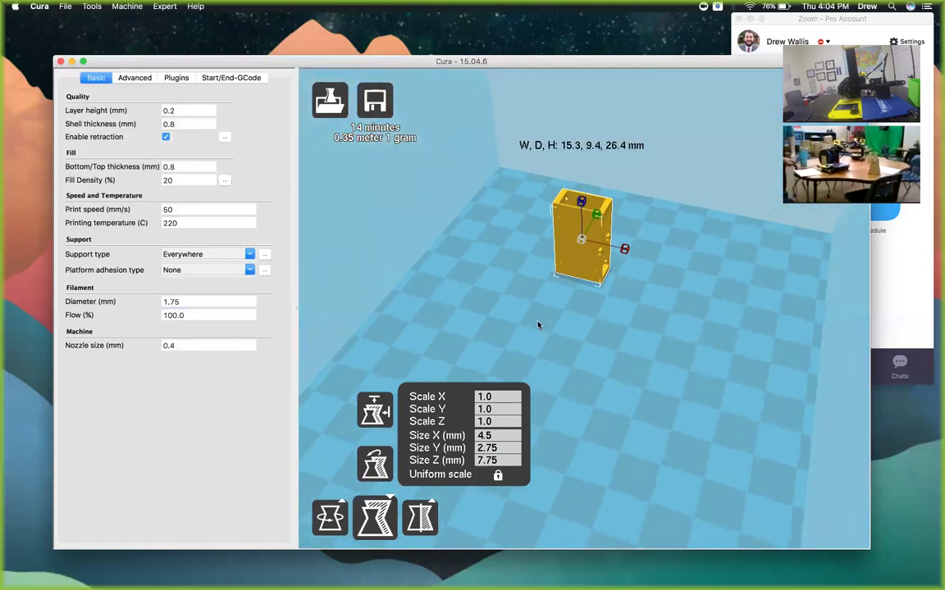
left_click_drag(571, 257, 459, 206)
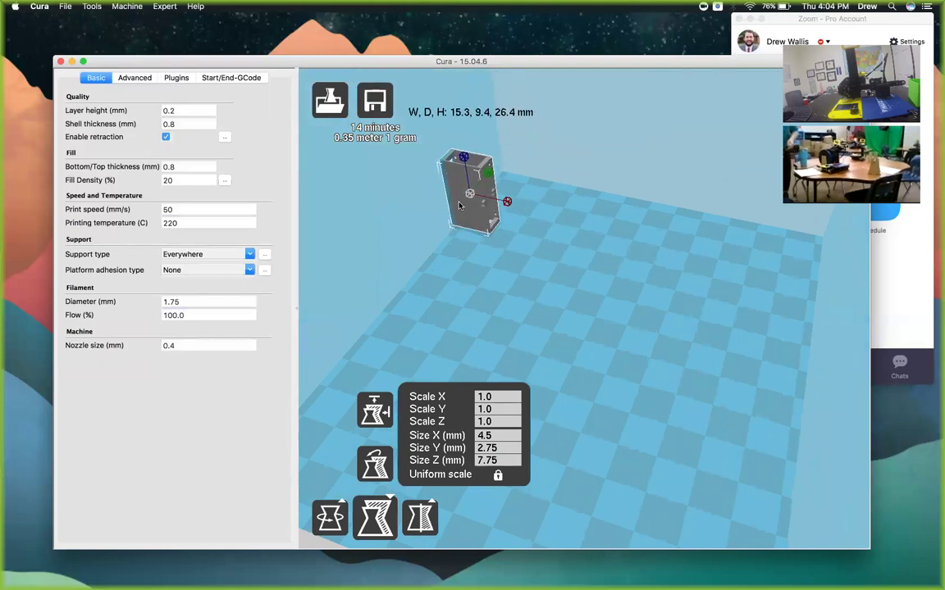
left_click_drag(482, 231, 608, 364)
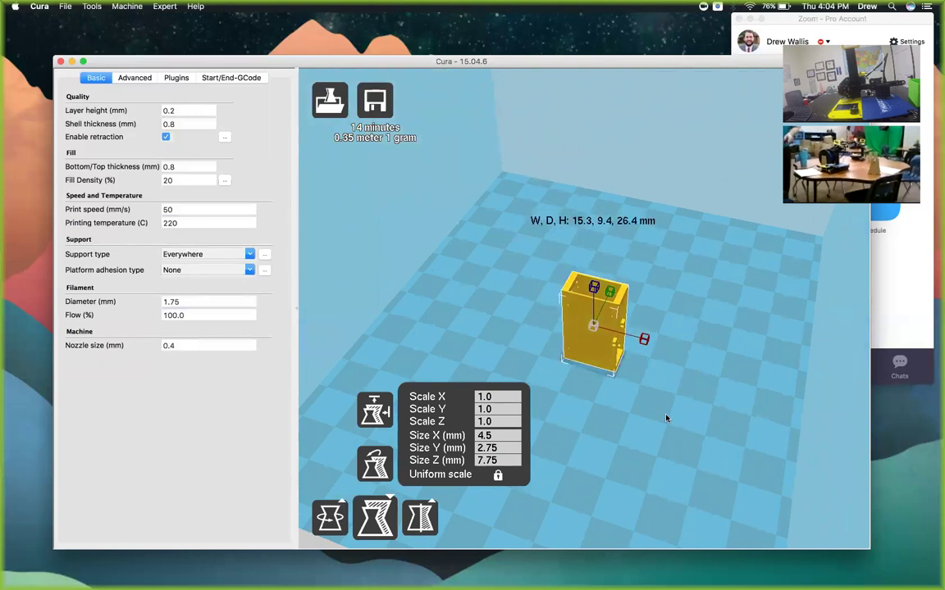
right_click_drag(660, 430, 619, 428)
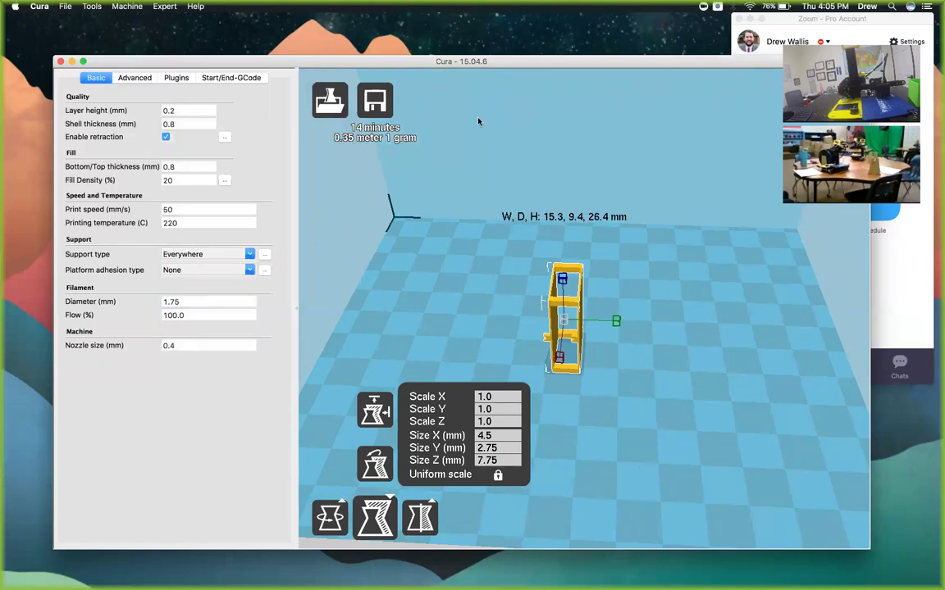
Display the upright model in Layers view and lower the displayed layer to 91.
left_click_drag(537, 67, 514, 68)
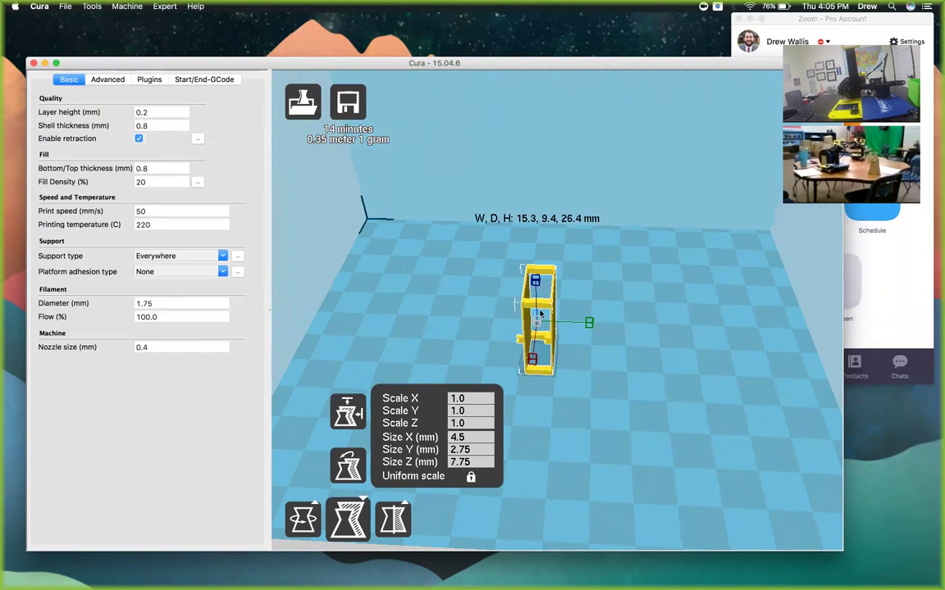
left_click_drag(607, 67, 551, 69)
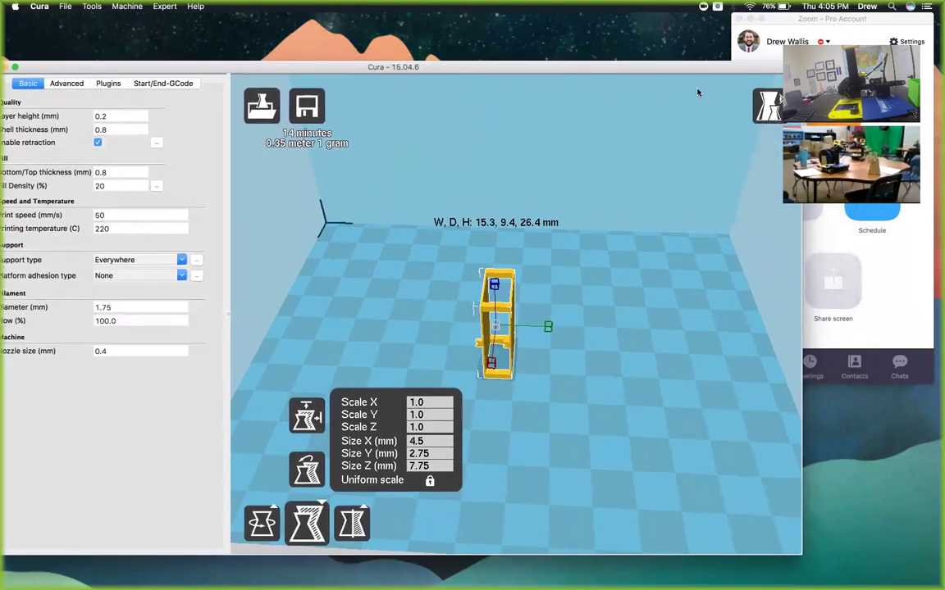
mouse_move(771, 108)
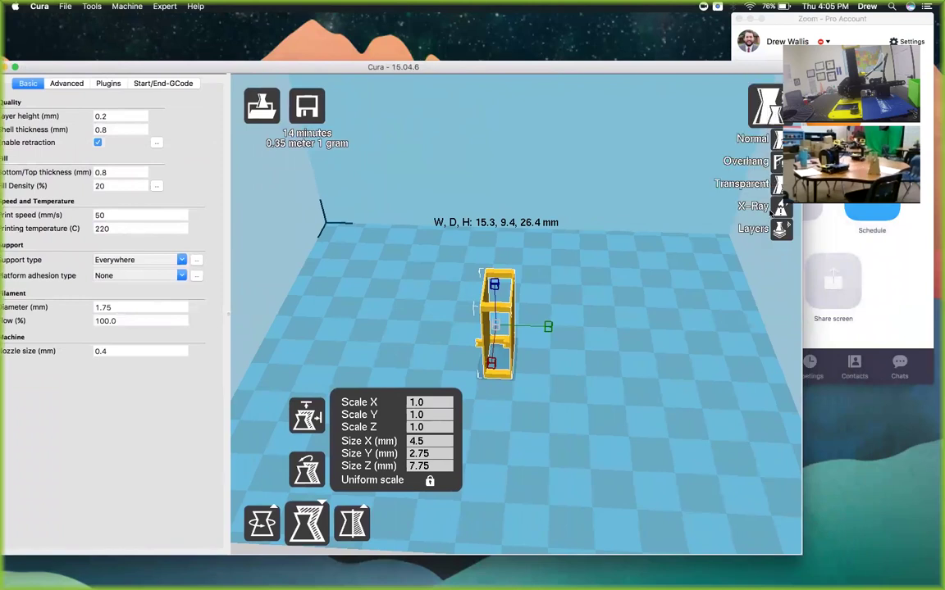
left_click(781, 229)
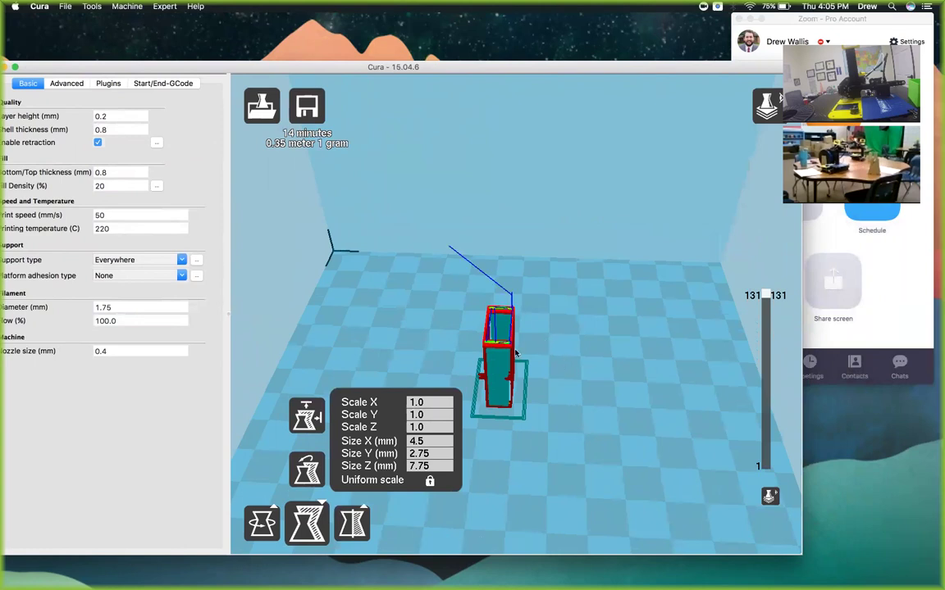
right_click_drag(509, 346, 764, 295)
left_click_drag(767, 296, 759, 347)
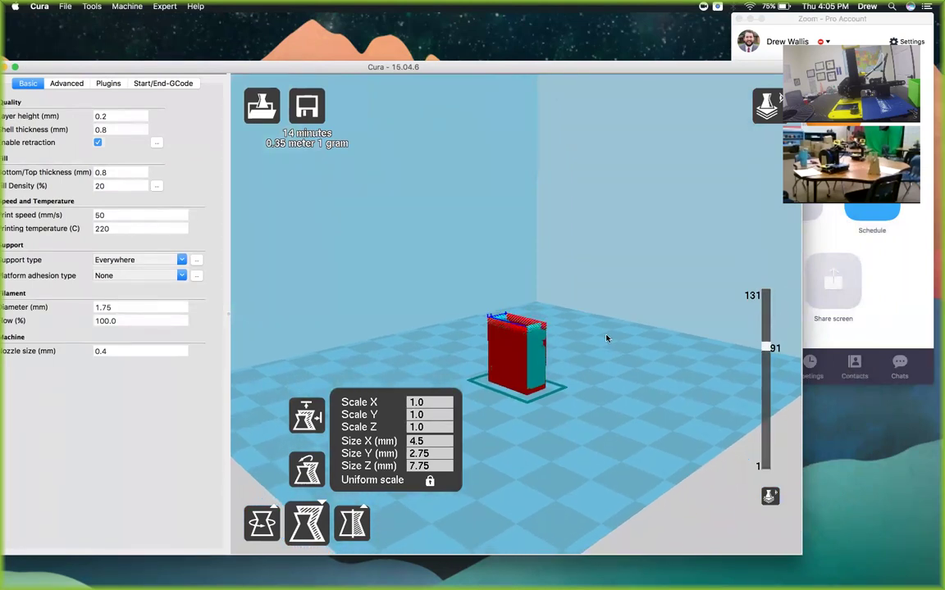
Examine the cut-open model from above, then raise the displayed layer to 131 and return to Normal view.
right_click_drag(598, 359, 575, 375)
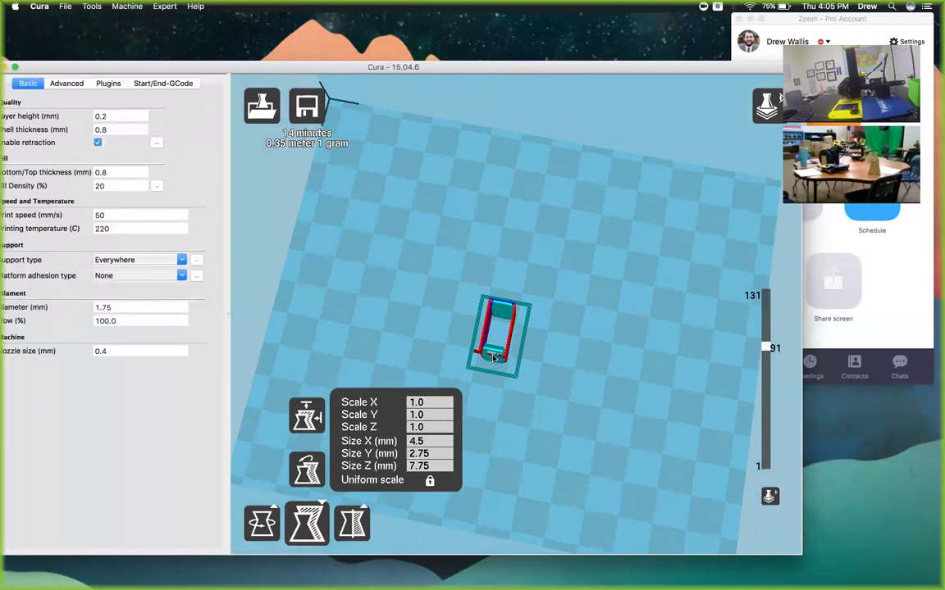
left_click_drag(770, 348, 767, 283)
mouse_move(643, 337)
right_mouse_down()
mouse_move(660, 308)
mouse_move(691, 303)
mouse_move(638, 331)
right_mouse_up()
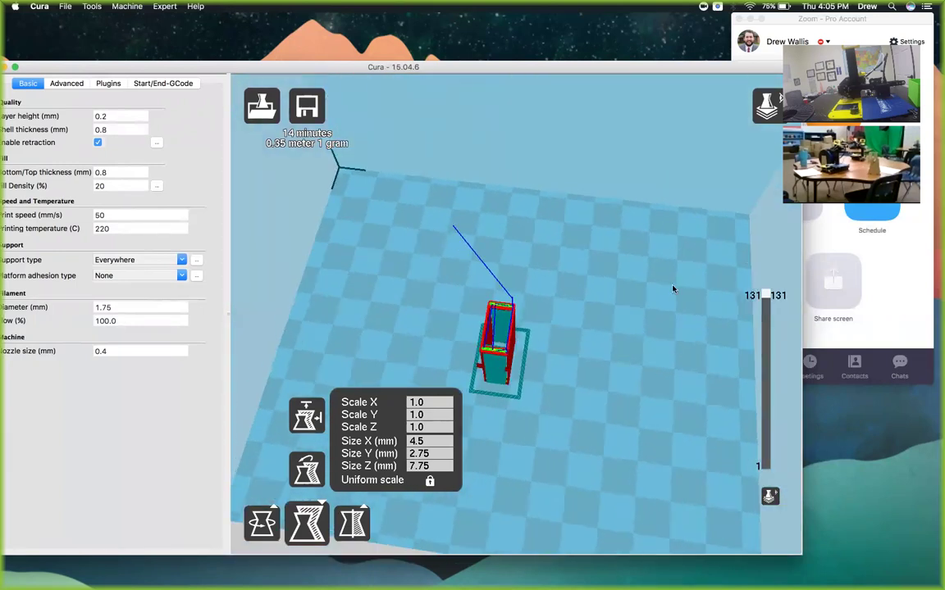
left_click(767, 105)
left_click(777, 140)
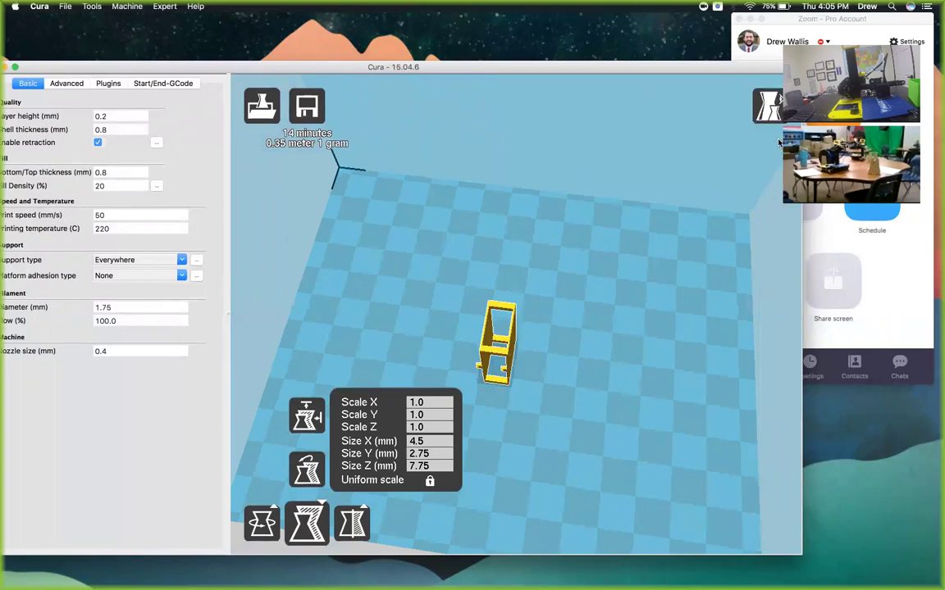
Rotate the model about its vertical axis and tip it over so it lies on its broad face.
left_click(261, 522)
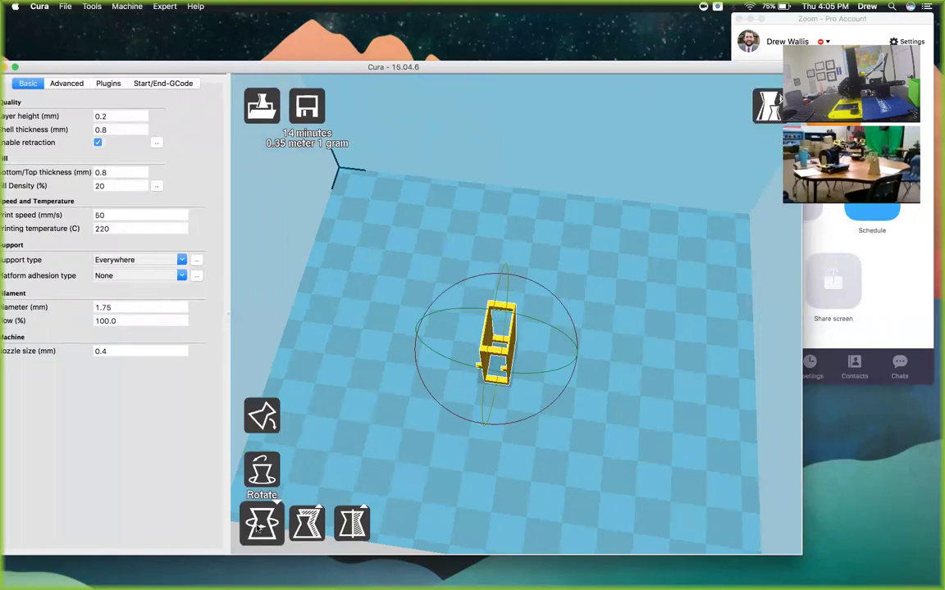
left_click_drag(444, 289, 527, 317)
scroll(528, 317, "up", 3)
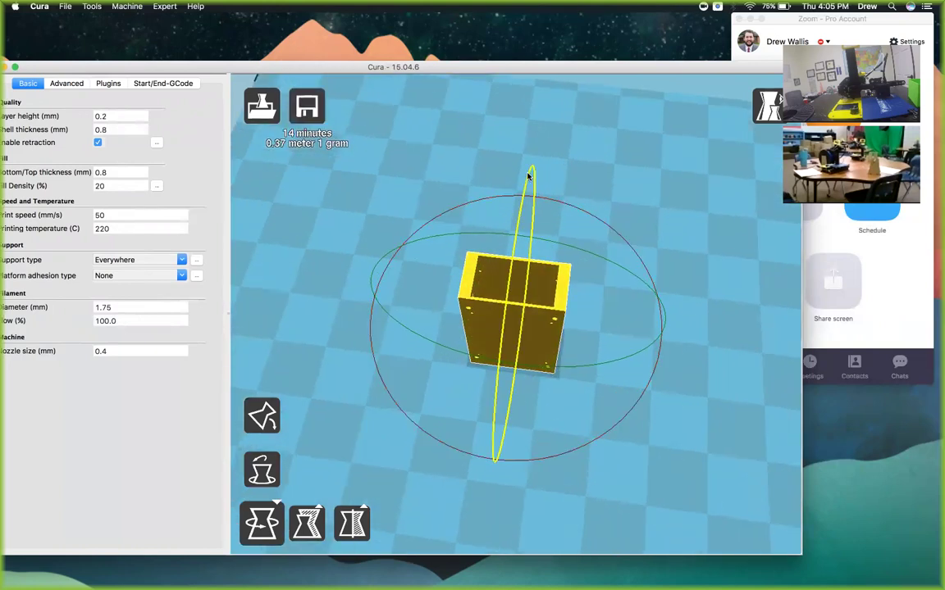
mouse_move(591, 183)
left_mouse_down()
mouse_move(617, 185)
mouse_move(574, 185)
left_mouse_up()
right_click_drag(574, 185, 574, 225)
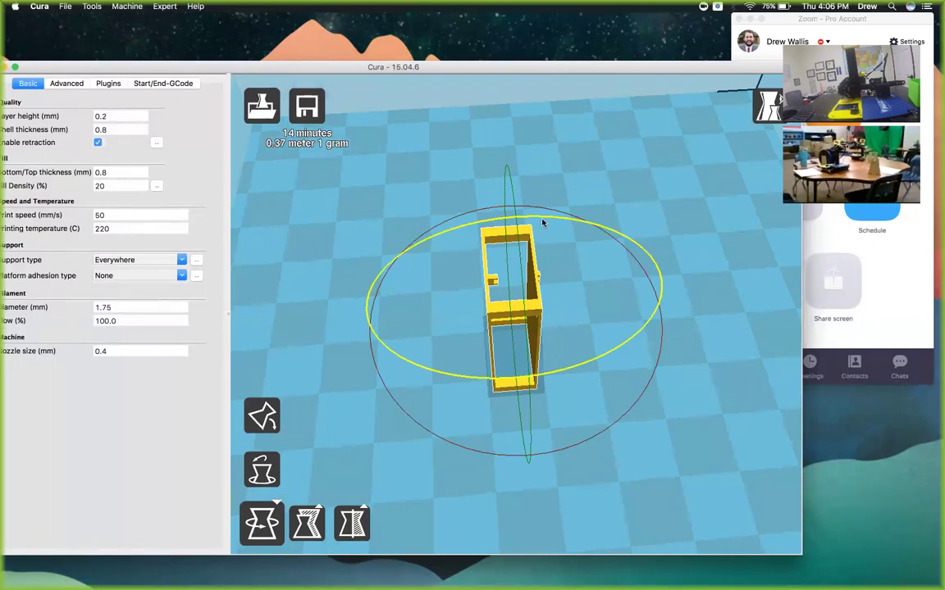
left_click_drag(544, 232, 394, 321)
right_click_drag(700, 432, 693, 399)
Display the laid-down model in Layers view and lower the displayed layer to 34 to examine the support material.
left_click(768, 107)
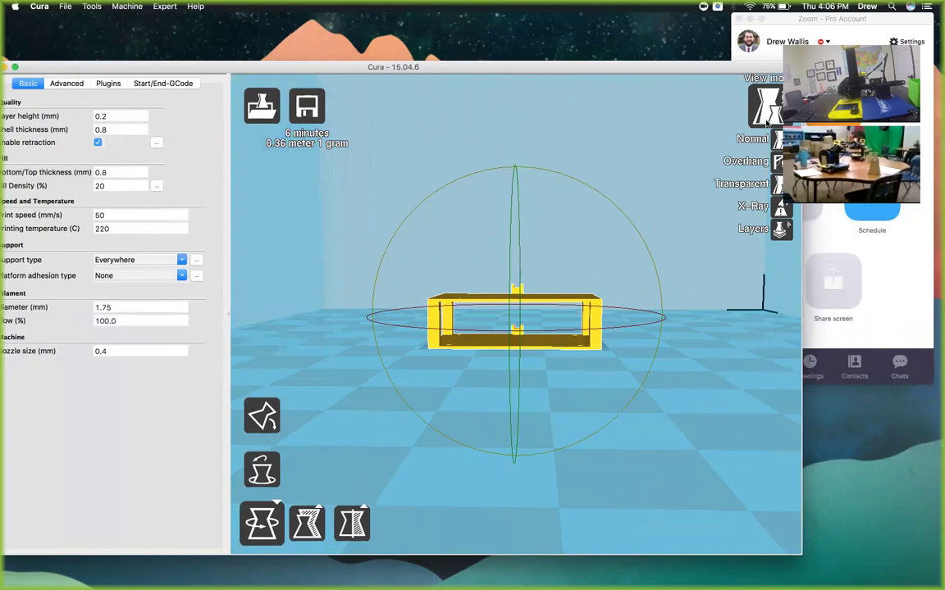
left_click(777, 141)
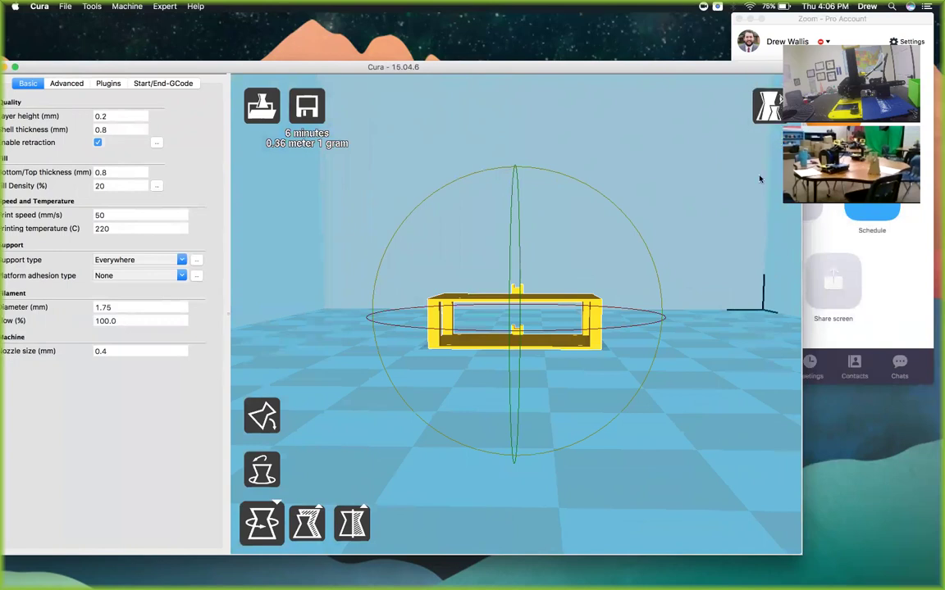
left_click(762, 115)
left_click(780, 230)
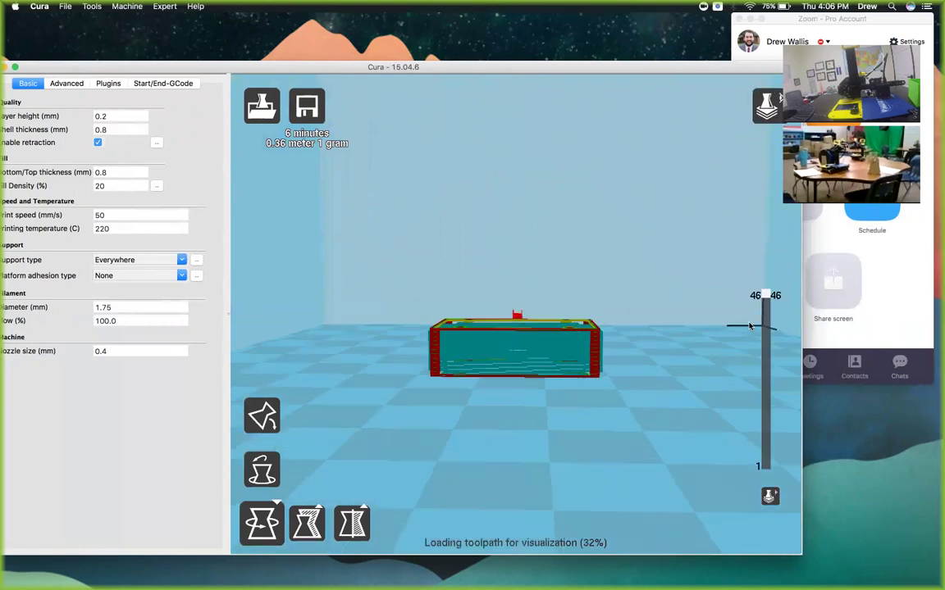
mouse_move(537, 447)
right_mouse_down()
mouse_move(602, 440)
mouse_move(567, 432)
mouse_move(545, 450)
right_mouse_up()
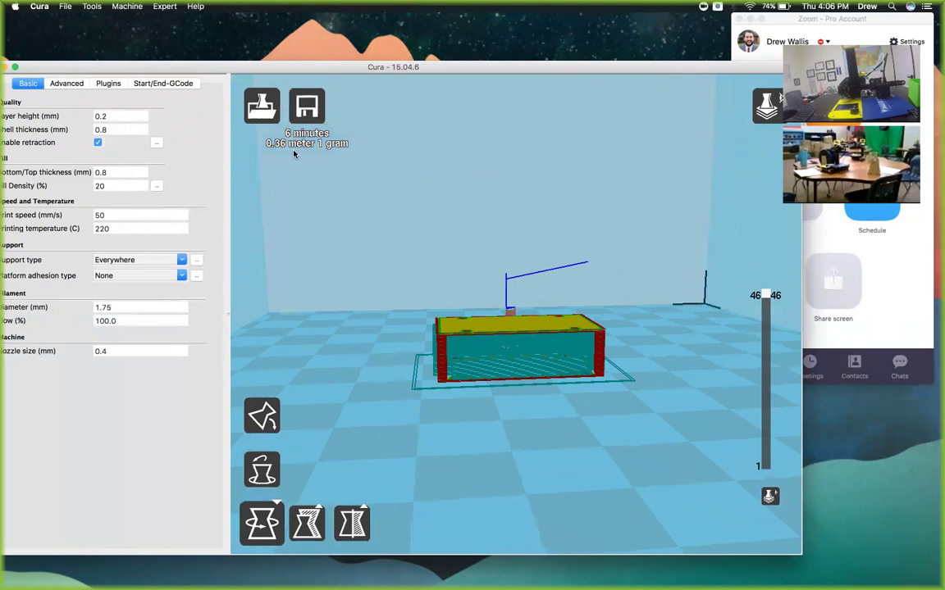
right_click_drag(369, 332, 368, 343)
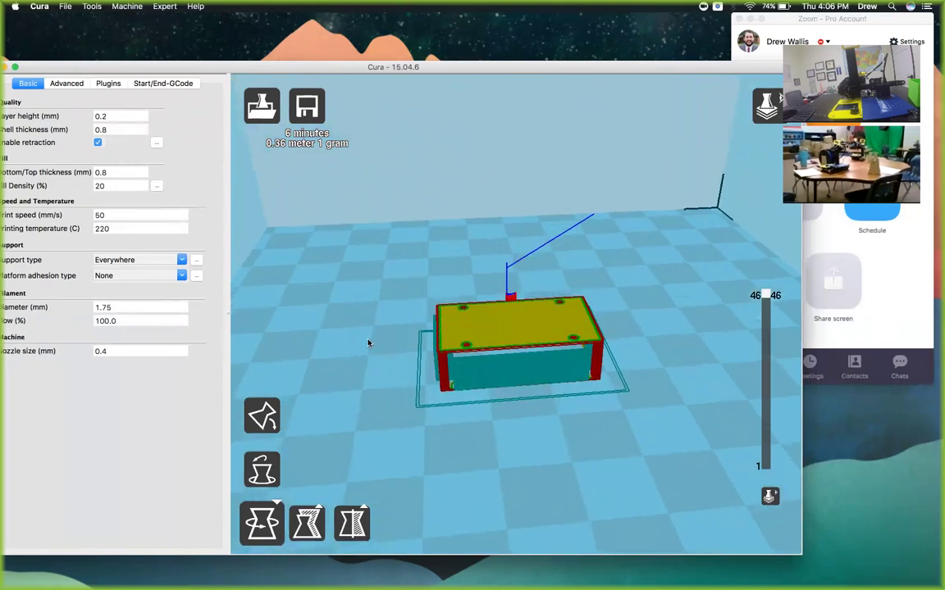
left_click_drag(766, 297, 773, 339)
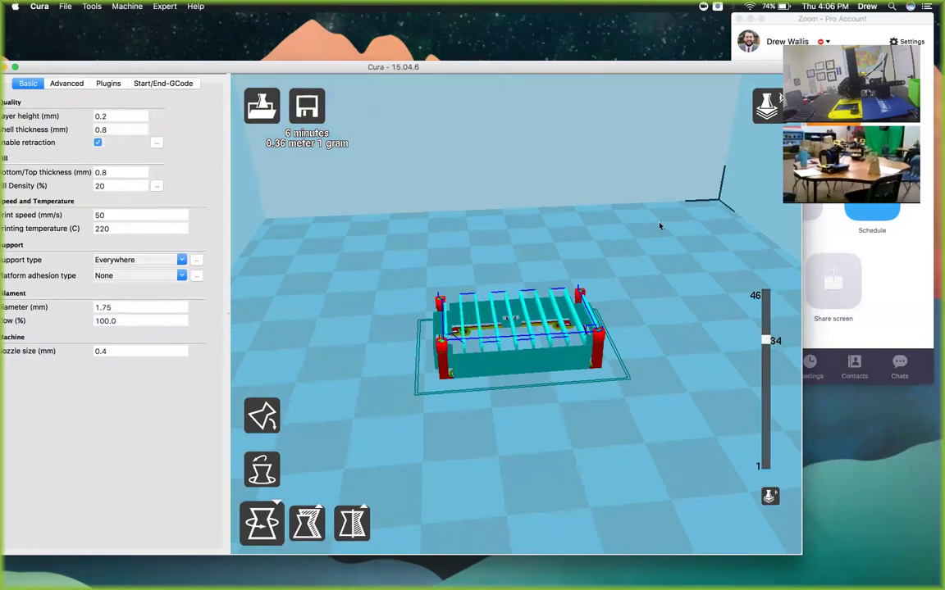
right_click_drag(656, 234, 655, 251)
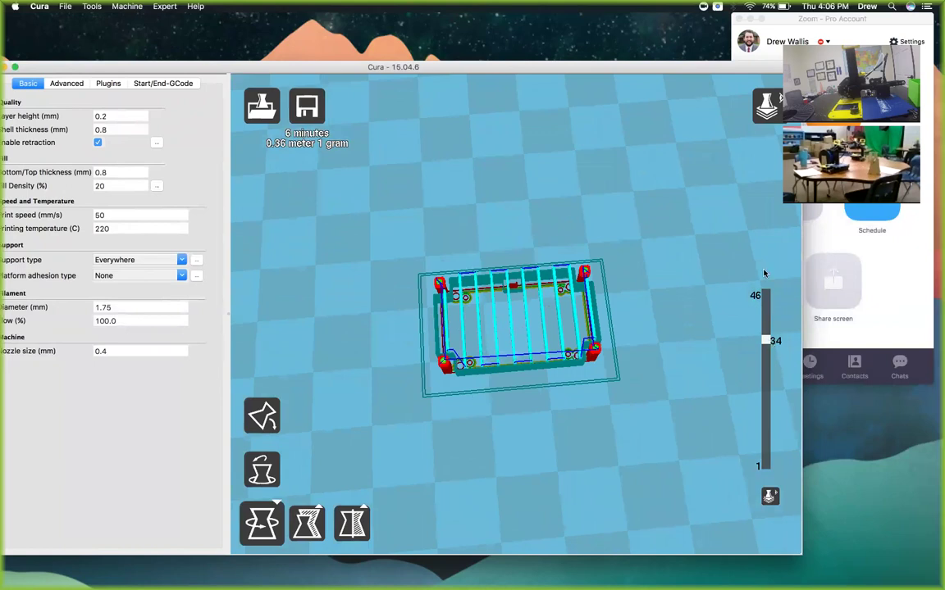
Return to Normal view and reset the model's rotation to its original upright orientation.
left_click(767, 106)
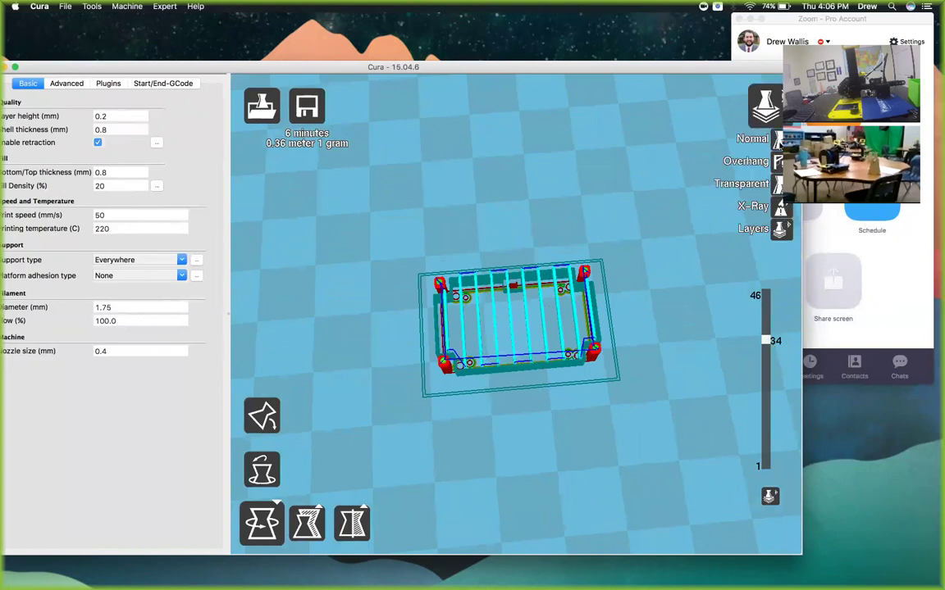
left_click(767, 133)
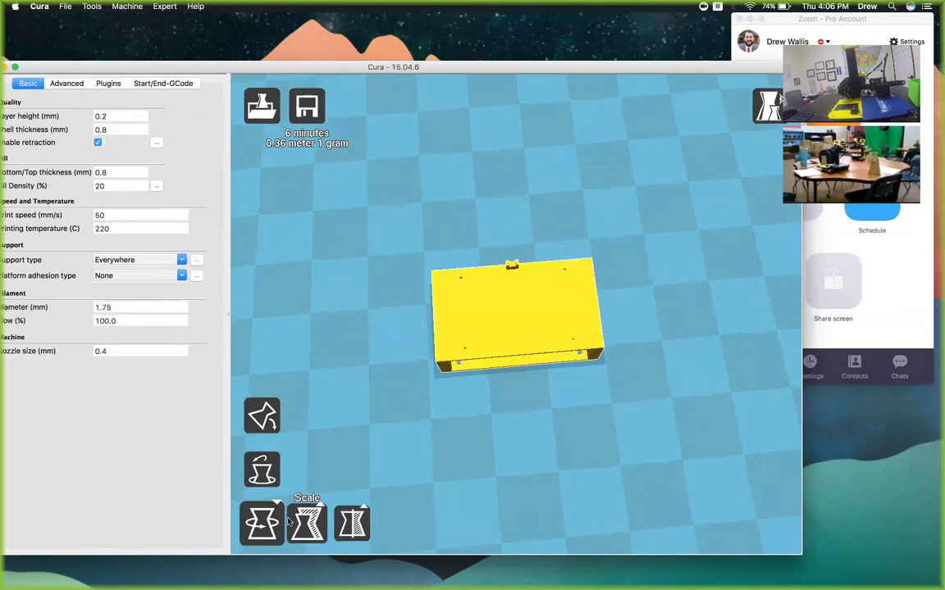
left_click(263, 470)
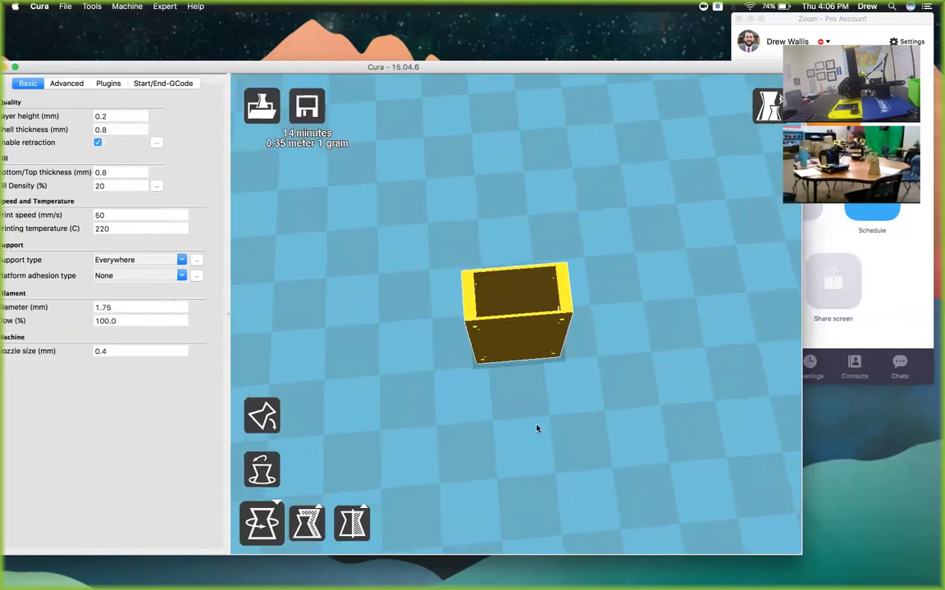
Save the model's toolpath to the Desktop under the name Expansion Hub Mount.
right_click_drag(534, 428, 477, 420)
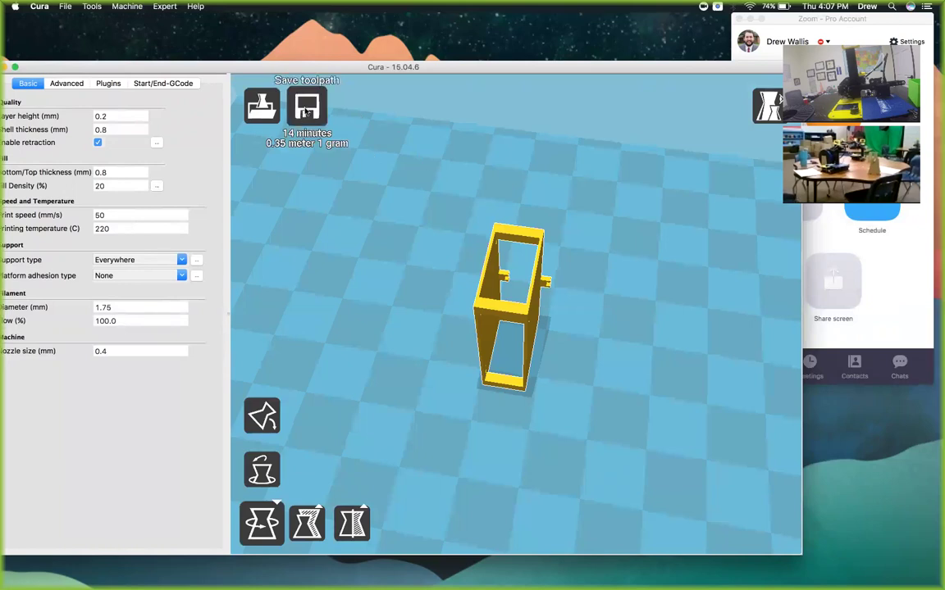
key("super+g")
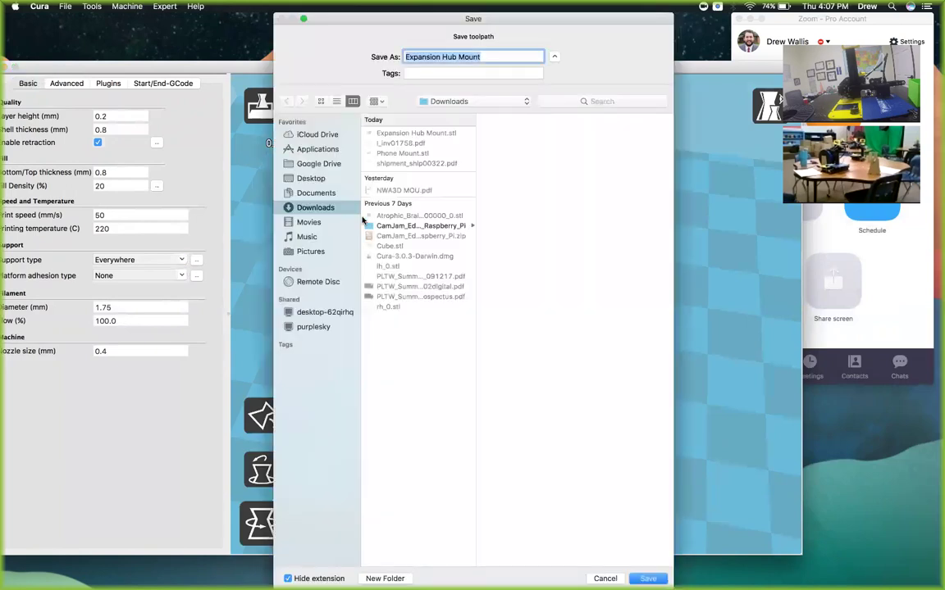
left_click(315, 178)
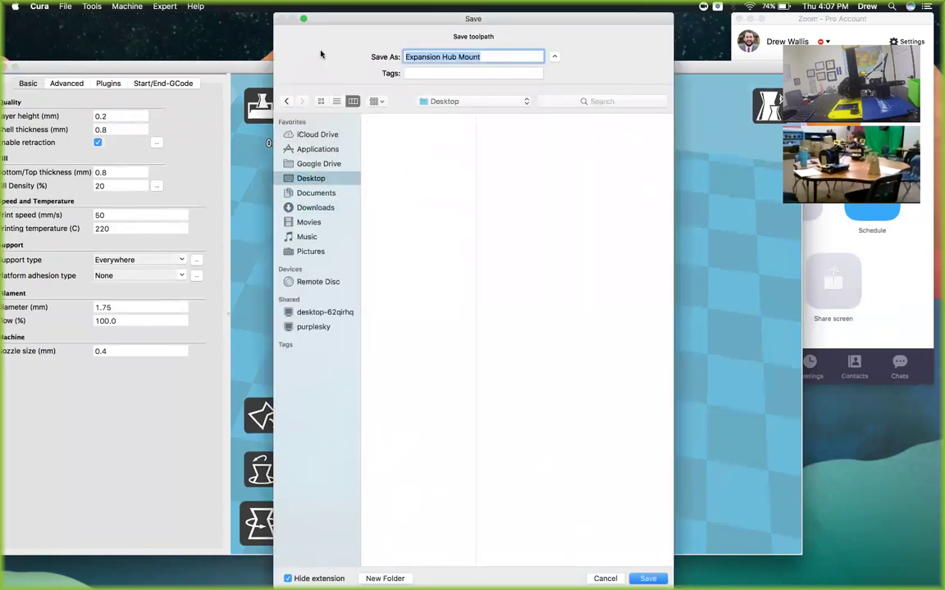
left_click_drag(277, 25, 271, 70)
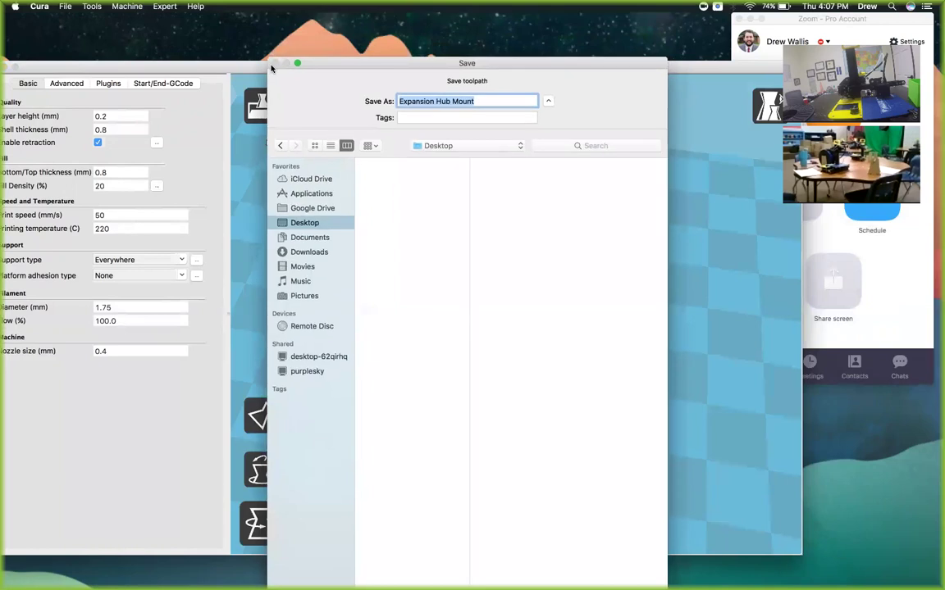
left_click(484, 101)
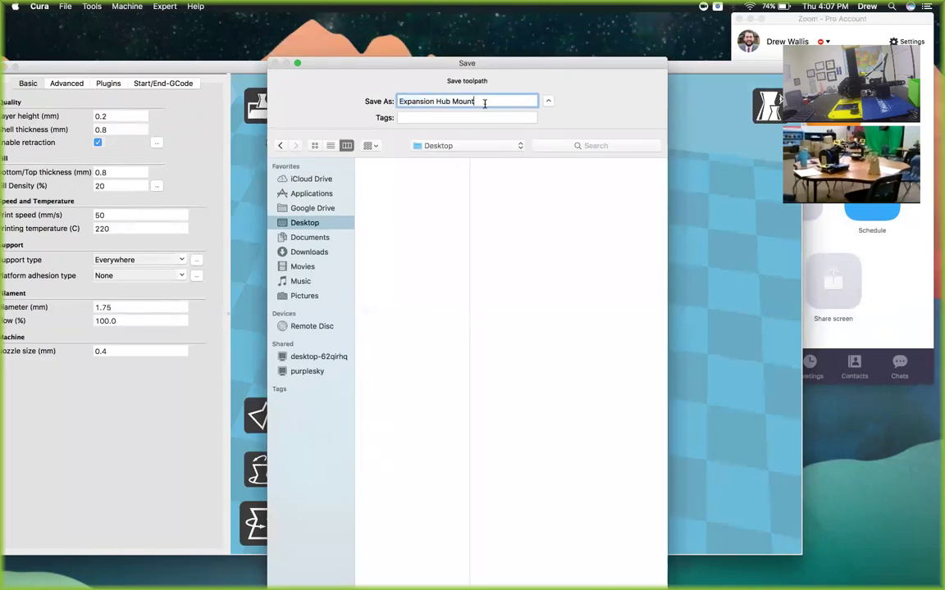
left_click_drag(568, 62, 401, 29)
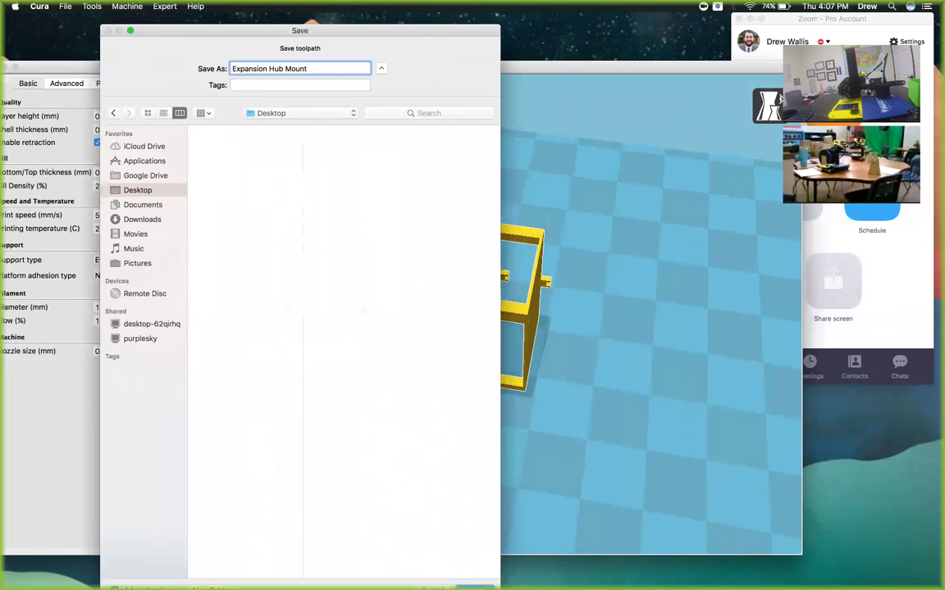
key("Return")
Clear the Zoom window and video thumbnails away from the desktop file Expansion Hub Mount.gcode and reposition that file.
left_click(750, 19)
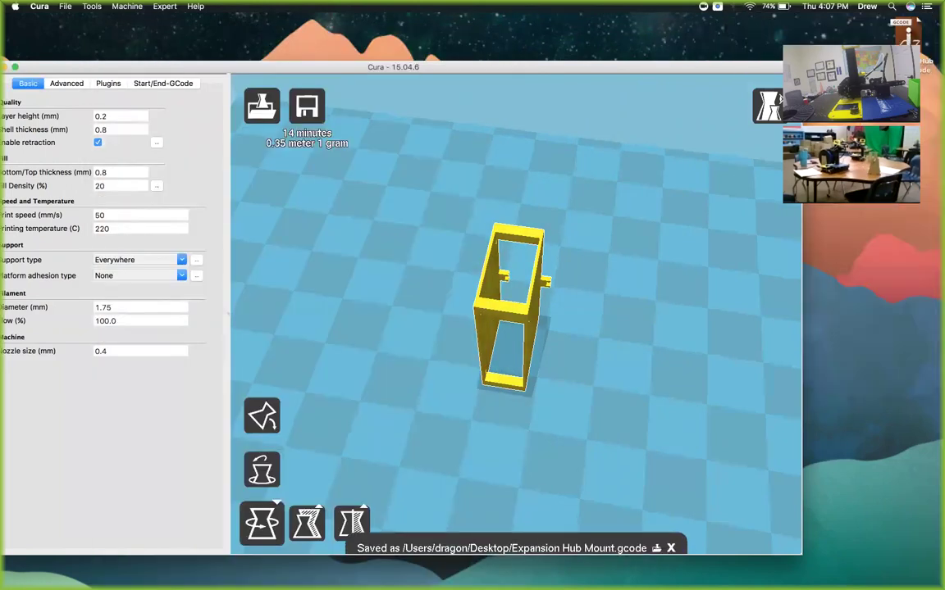
left_click_drag(873, 41, 875, 265)
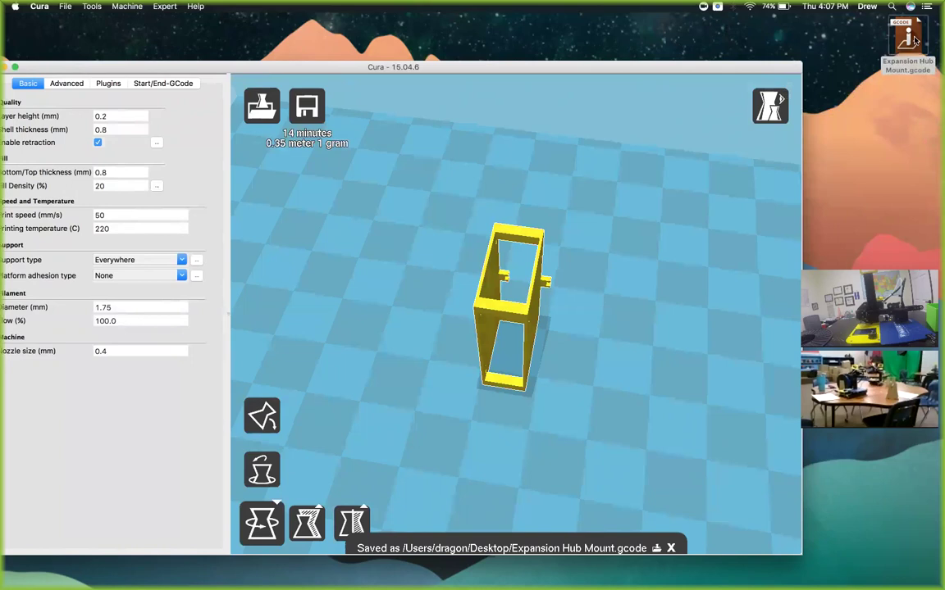
left_click_drag(909, 38, 885, 76)
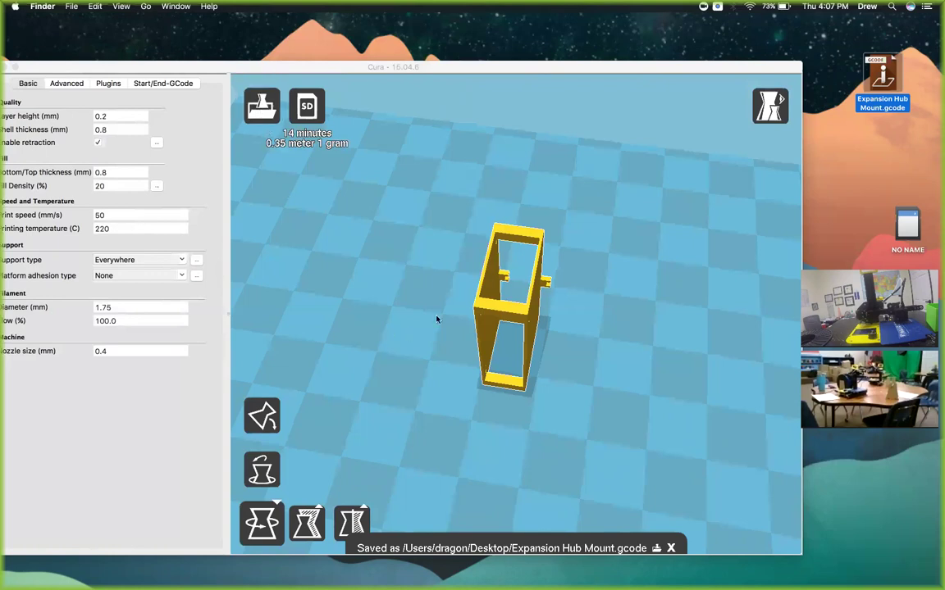
Load Phone Mount.stl alongside the existing model and move it to open space on the build plate.
left_click(263, 109)
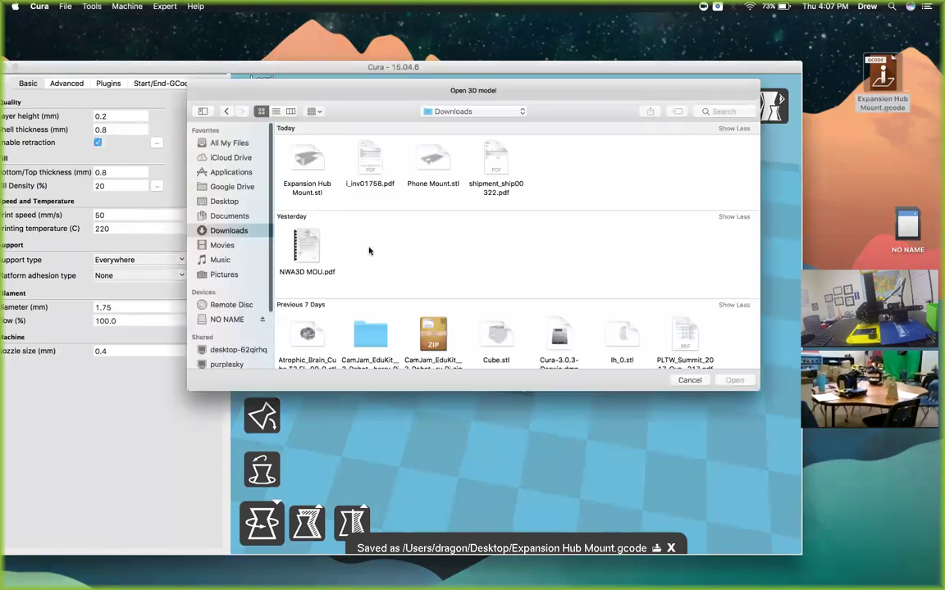
left_click(424, 163)
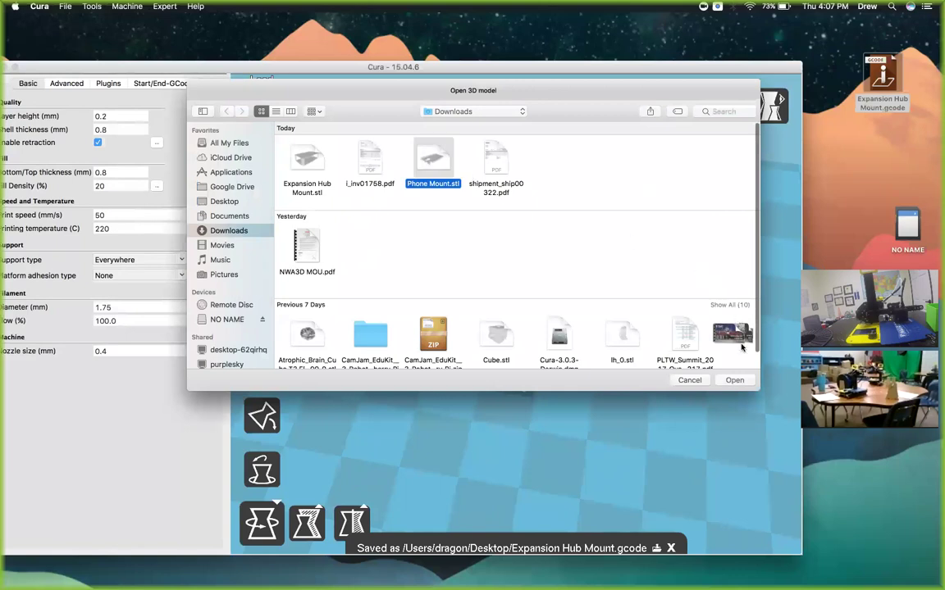
left_click(671, 432)
key("Return")
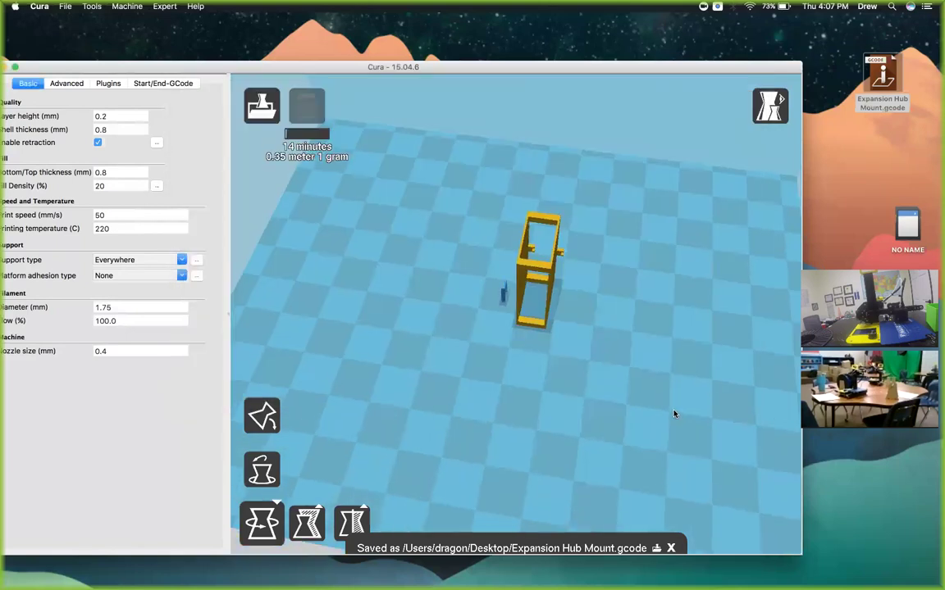
left_click_drag(502, 296, 373, 299)
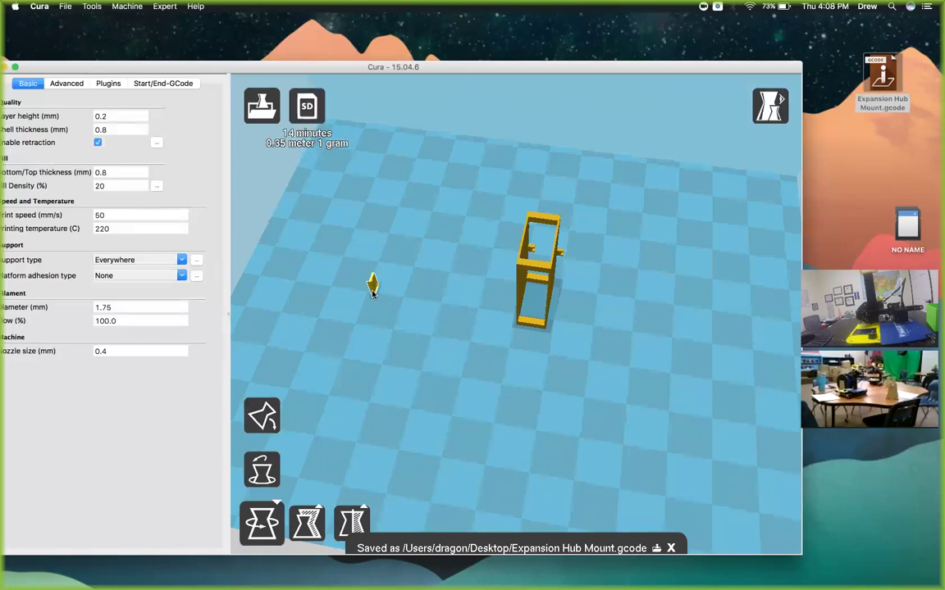
Scale the phone mount uniformly by about 2.6, to roughly 8.1 × 2.5 × 16.9 mm.
right_click_drag(373, 306, 407, 274)
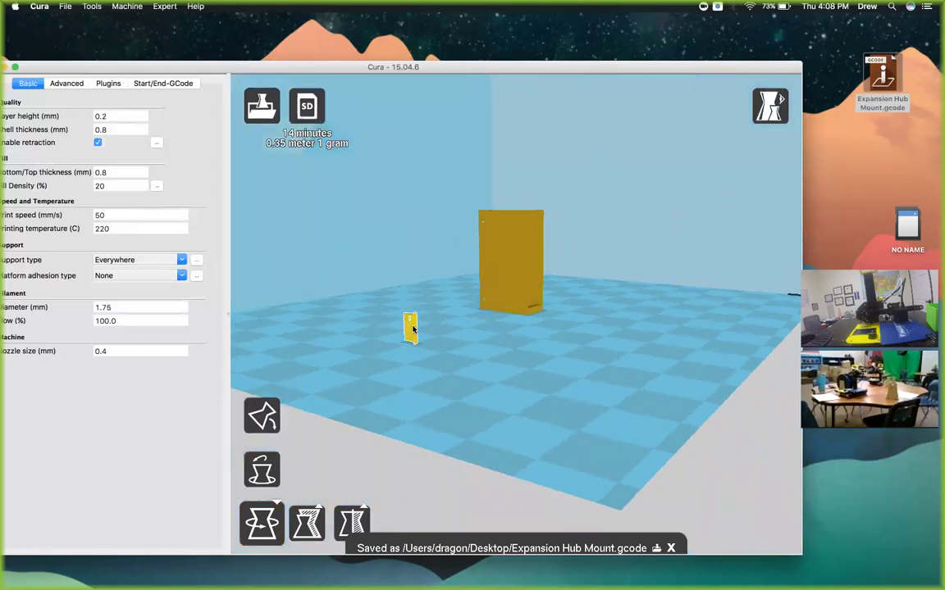
left_click(302, 518)
left_click_drag(407, 264, 401, 152)
scroll(511, 349, "up", 3)
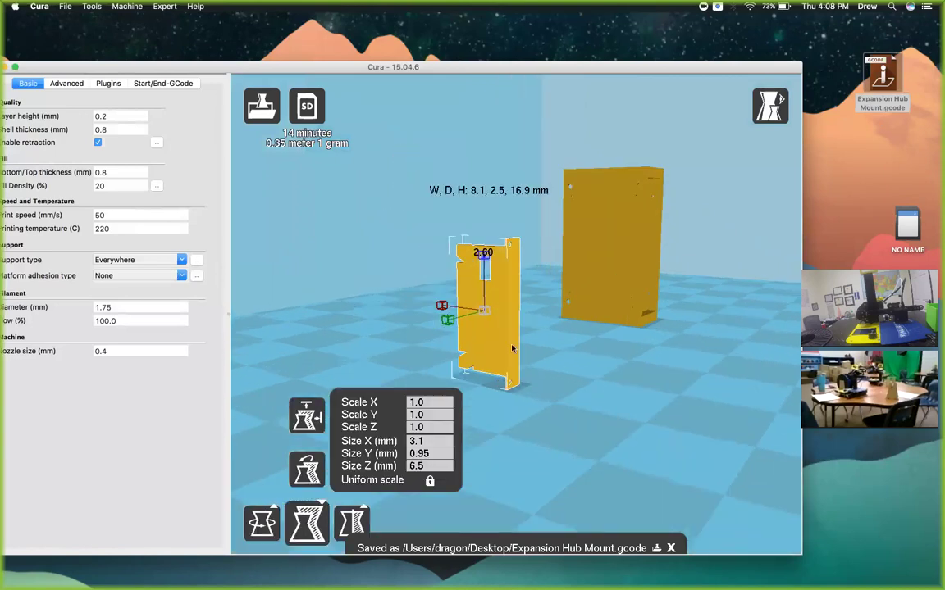
Rotate the upright phone mount so it lies flat on the build plate.
right_click_drag(611, 410, 572, 418)
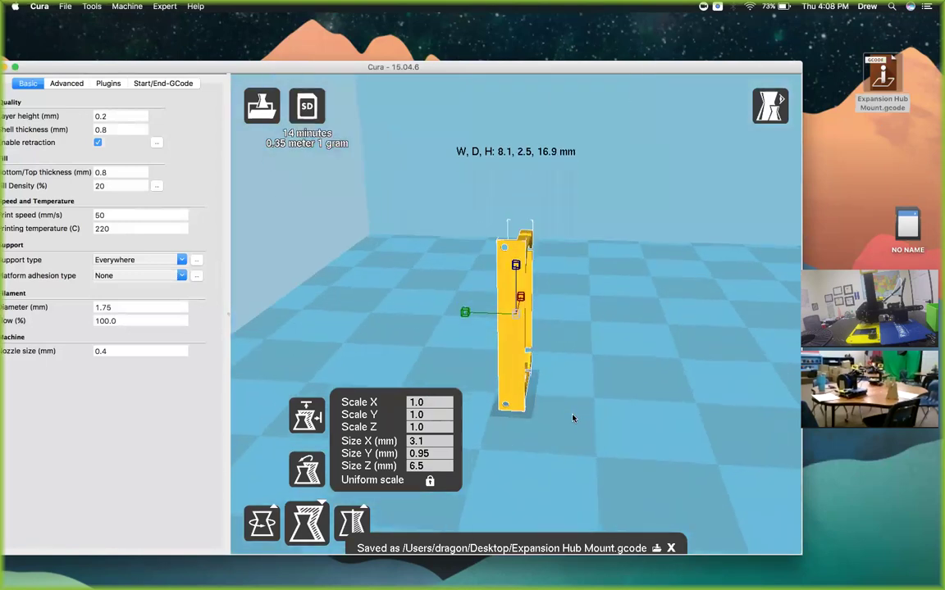
left_click(271, 525)
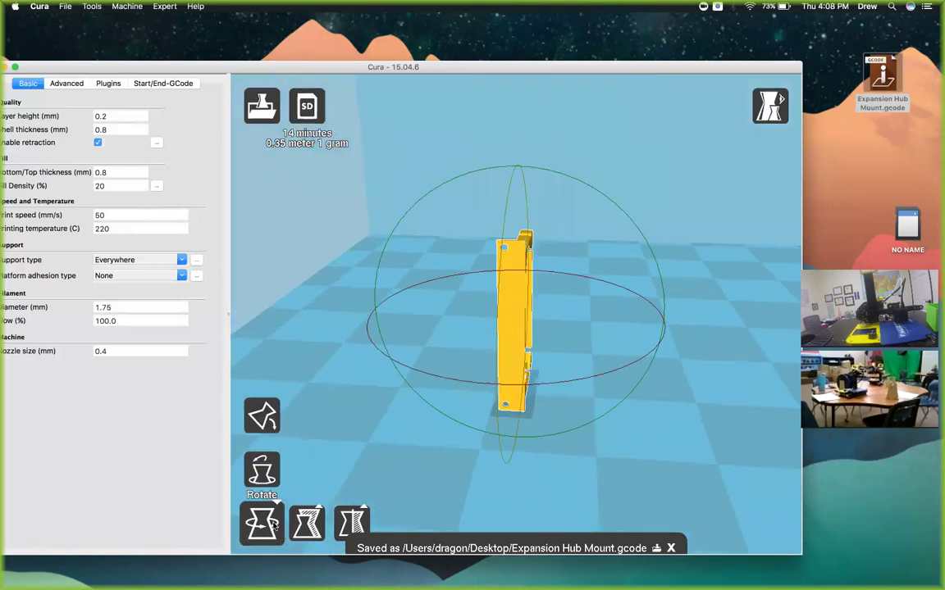
left_click_drag(438, 188, 640, 215)
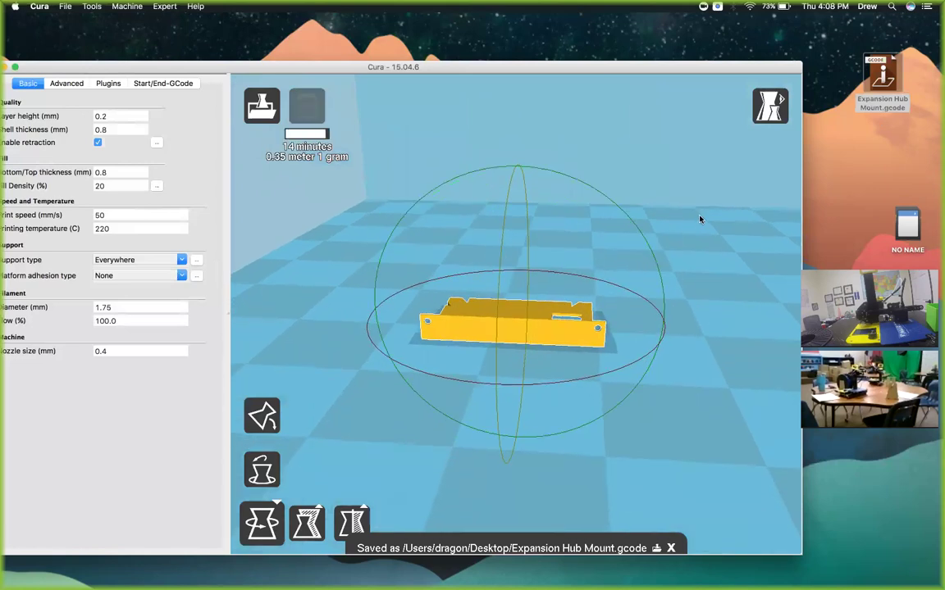
Check both models on the build plate and save their toolpath directly to the SD card.
right_click_drag(699, 219, 583, 275)
scroll(619, 221, "down", 5)
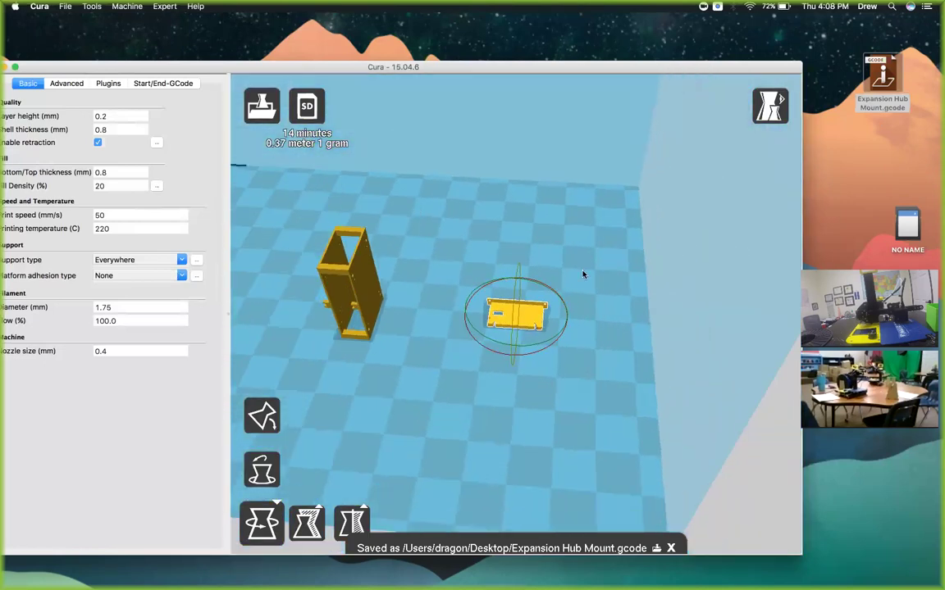
left_click(310, 109)
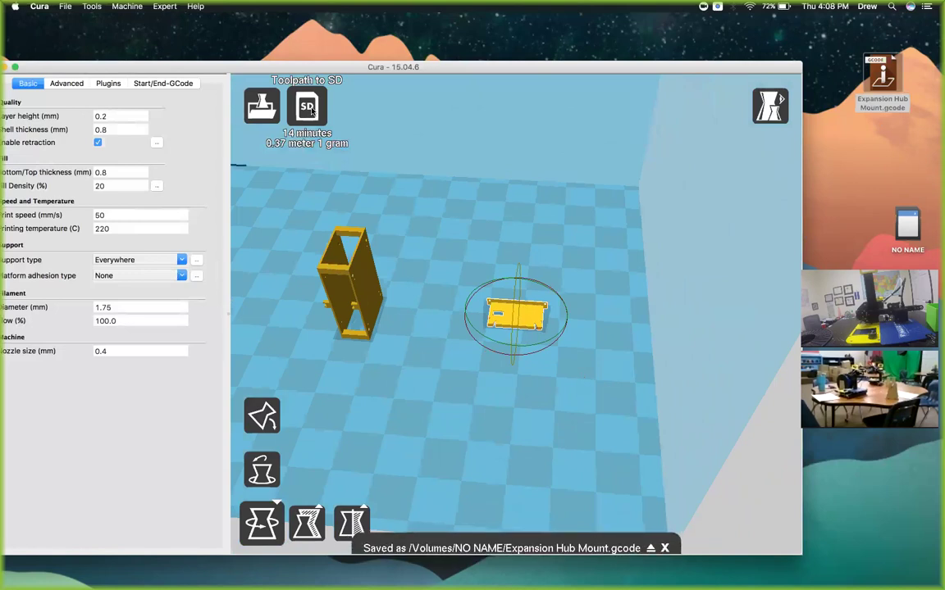
Save the toolpath through the file dialog to the NO NAME card as Expansion Hub Mount, replacing the existing file.
right_click(309, 110)
left_click(366, 133)
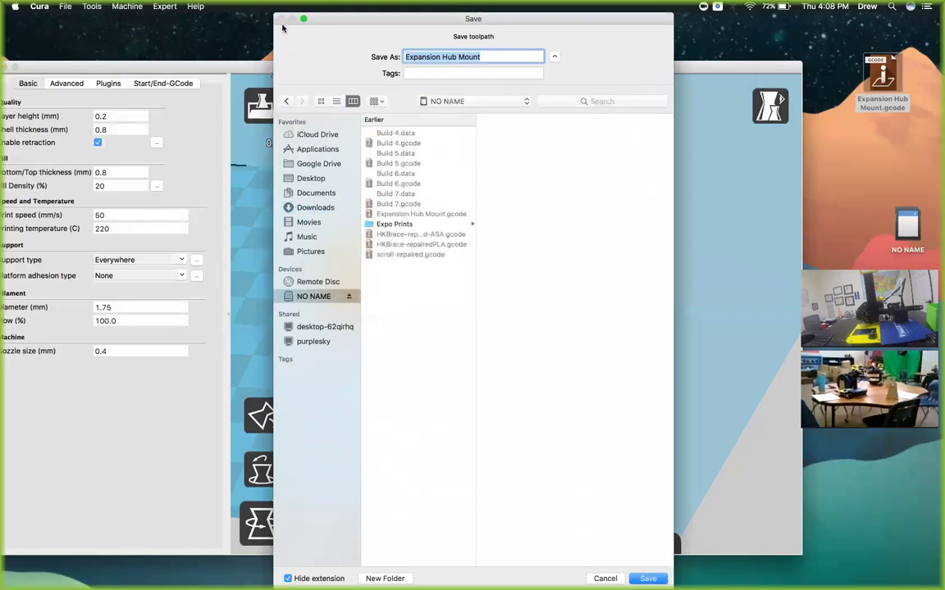
left_click_drag(283, 27, 282, 81)
left_click(469, 107)
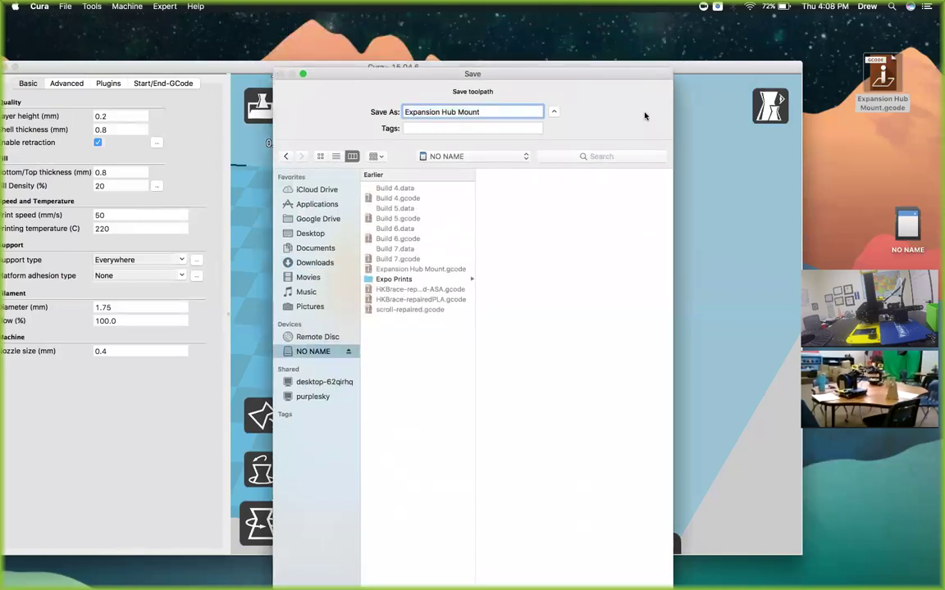
left_click_drag(620, 79, 444, 41)
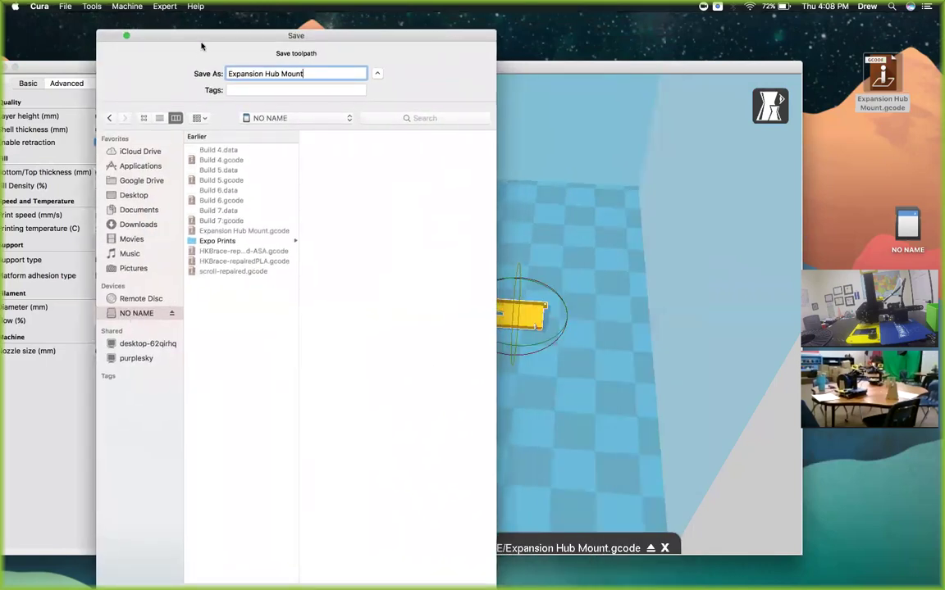
left_click_drag(203, 37, 195, 20)
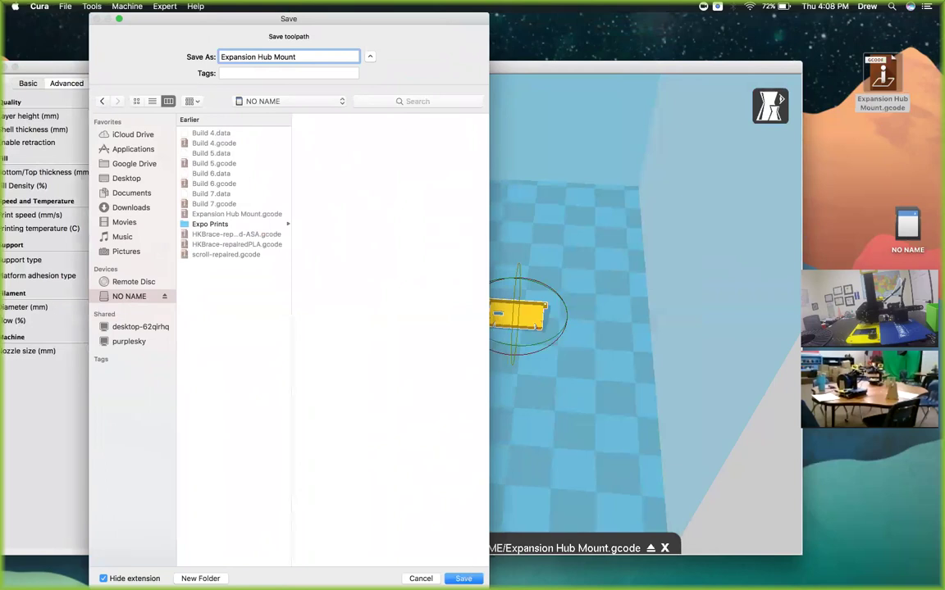
key("Return")
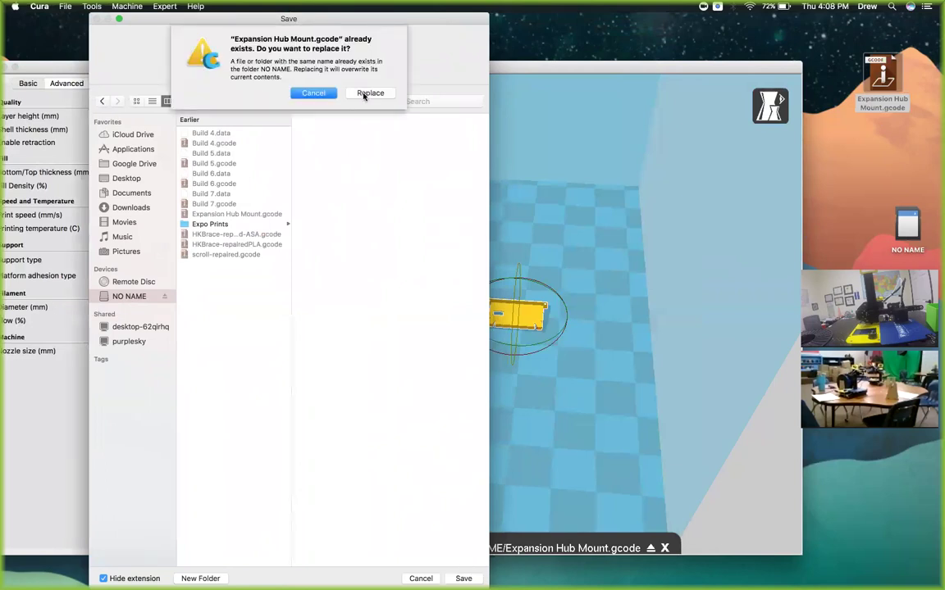
left_click(368, 94)
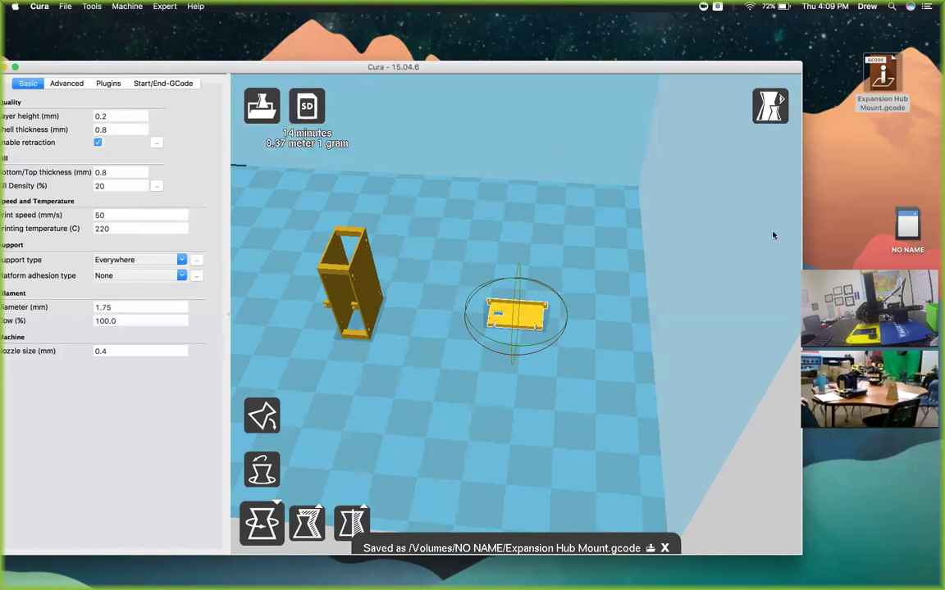
Move the NO NAME card's desktop icon near the gcode file and eject the card.
left_click_drag(912, 224, 876, 168)
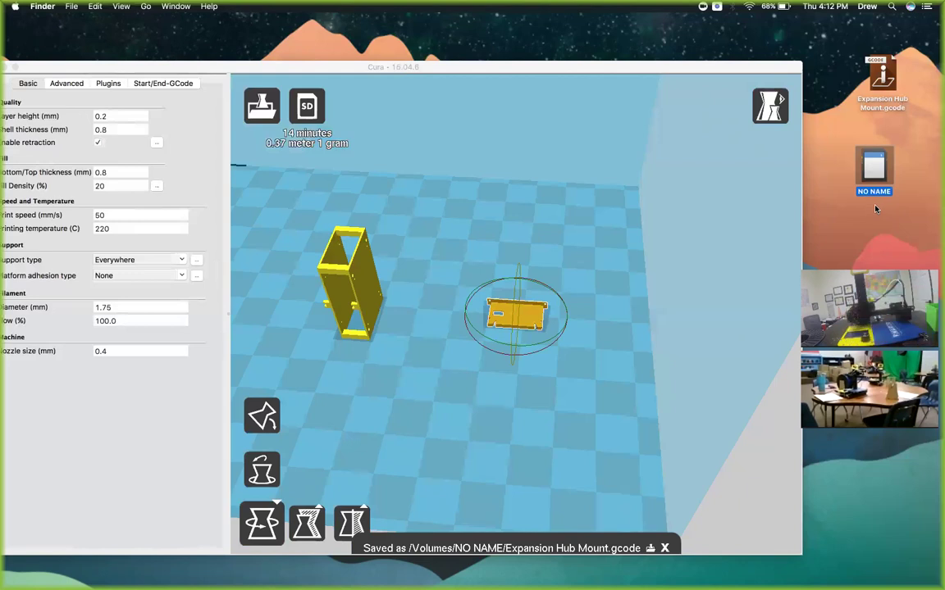
right_click(860, 174)
left_click(738, 190)
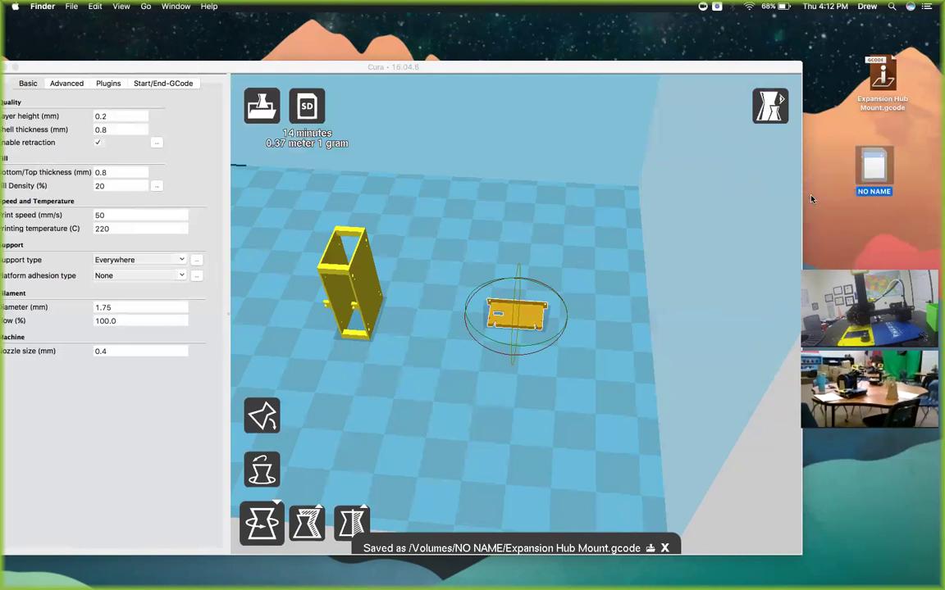